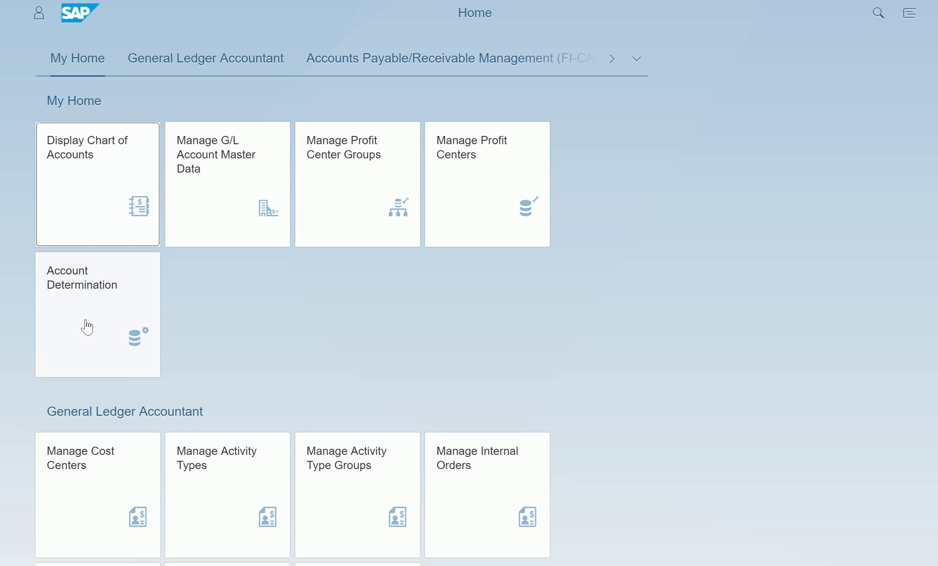
- Open Account Determination and choose Financial Accounting, General Ledger Accounting, Define Retained Earnings Accounts
{"action": "left_click", "coordinate": [102, 333]}
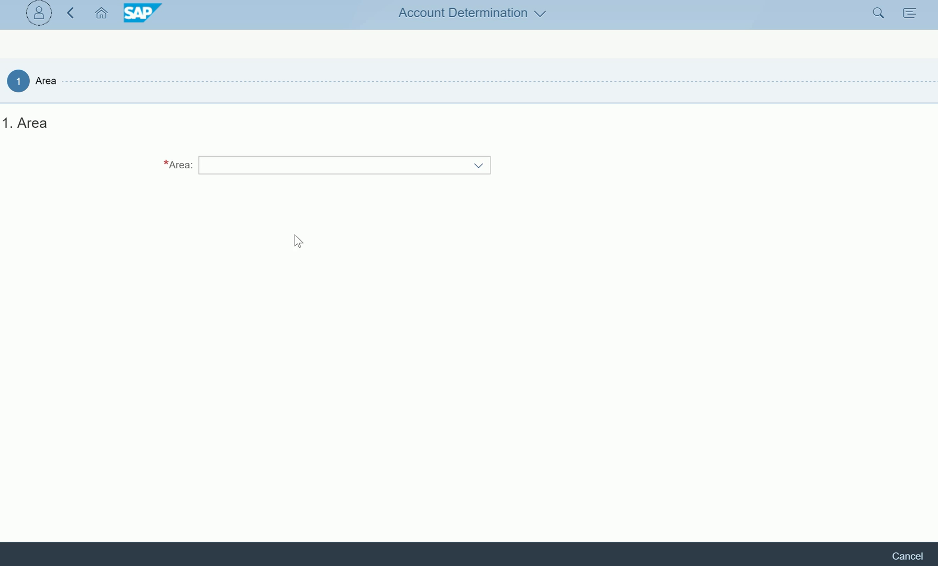
{"action": "left_click", "coordinate": [338, 176]}
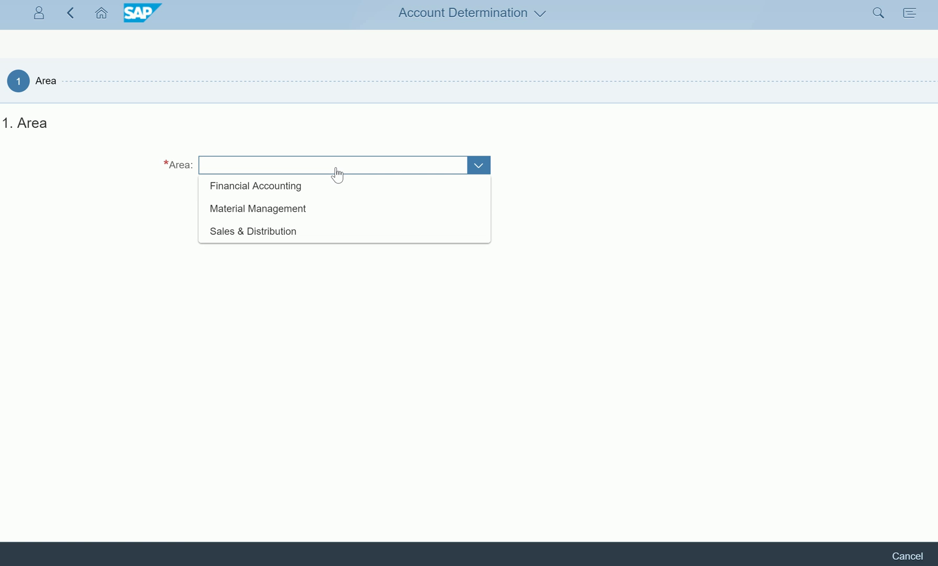
{"action": "left_click", "coordinate": [280, 189]}
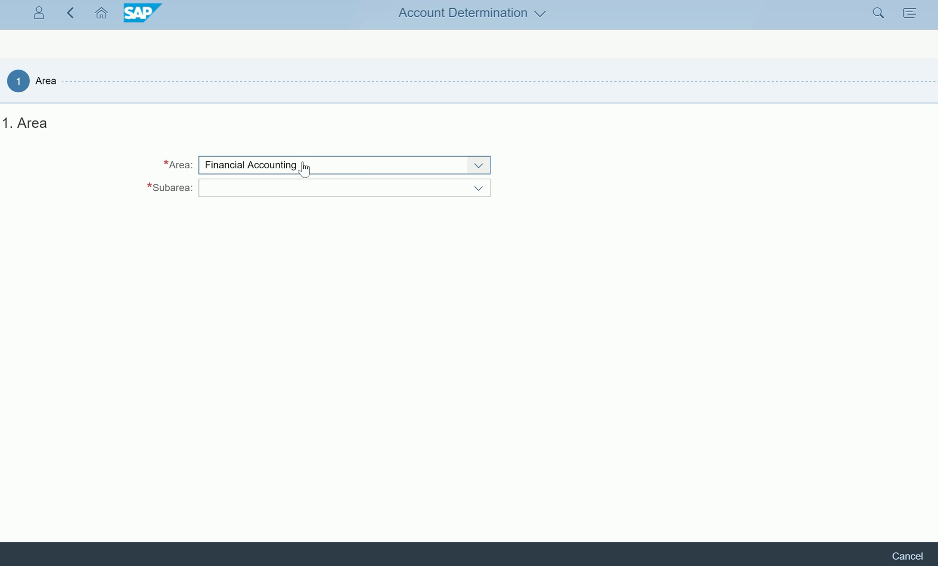
{"action": "left_click", "coordinate": [481, 190]}
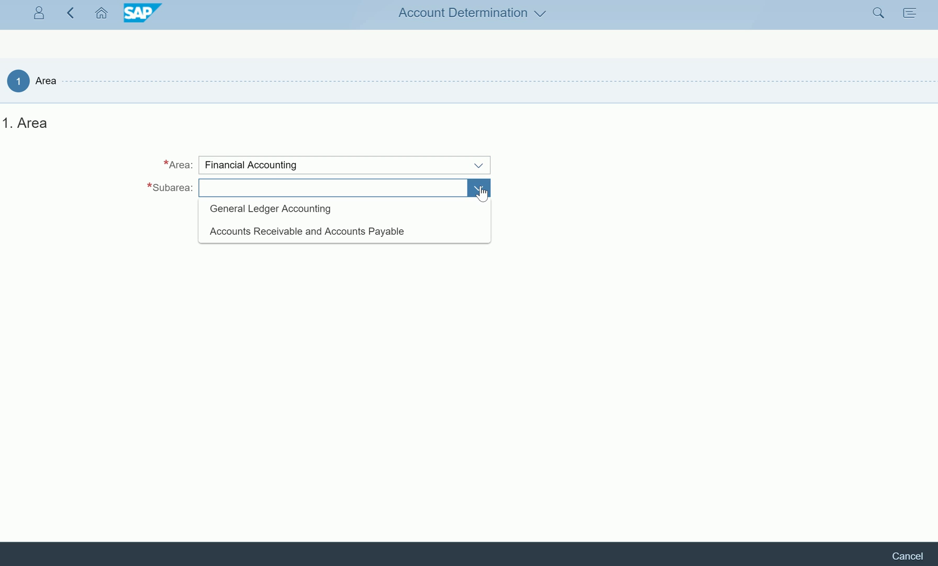
{"action": "left_click", "coordinate": [277, 214]}
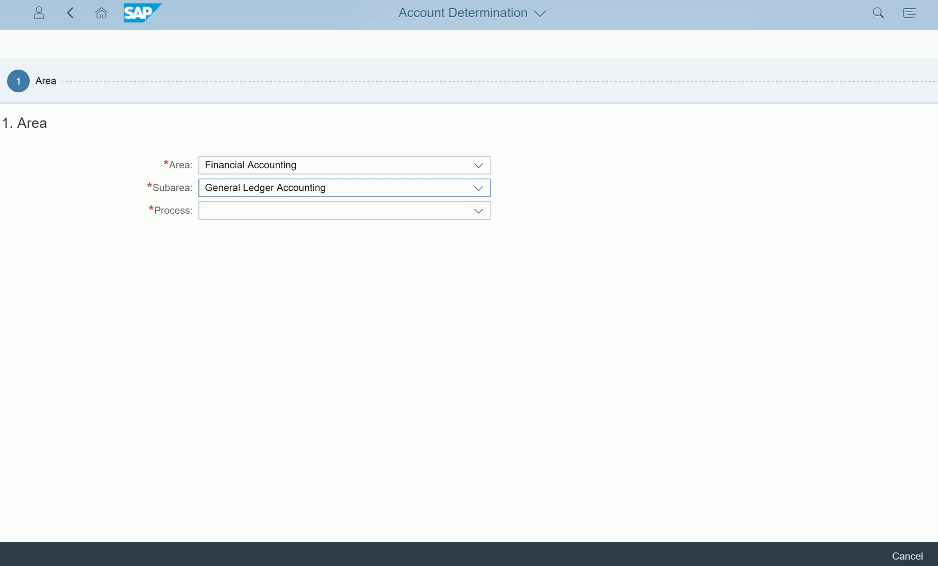
{"action": "left_click", "coordinate": [489, 212]}
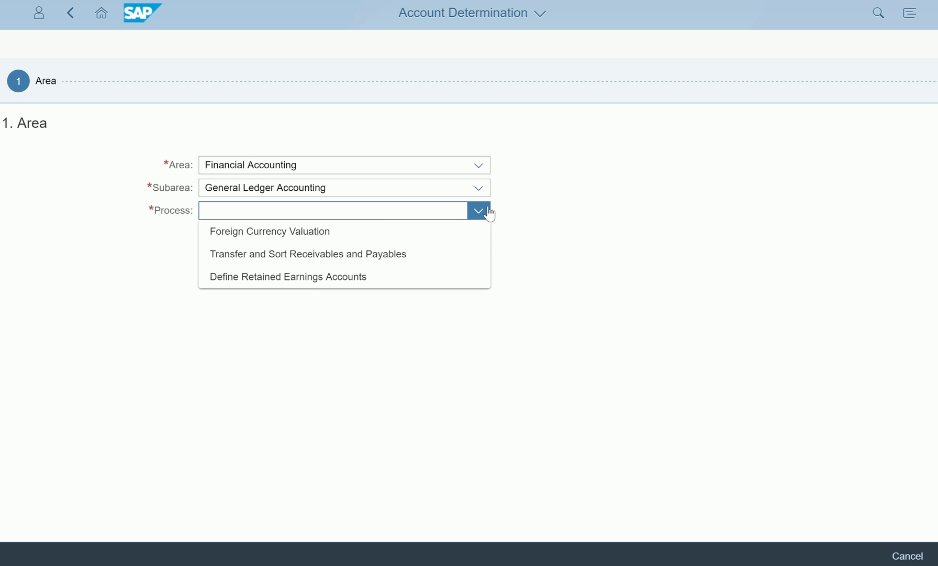
{"action": "left_click", "coordinate": [320, 288]}
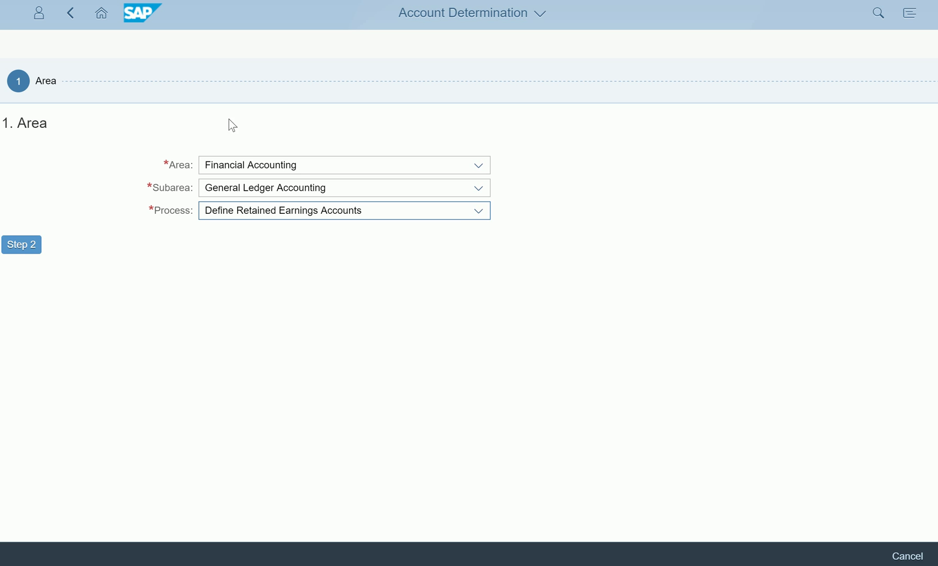
{"action": "left_click", "coordinate": [34, 245]}
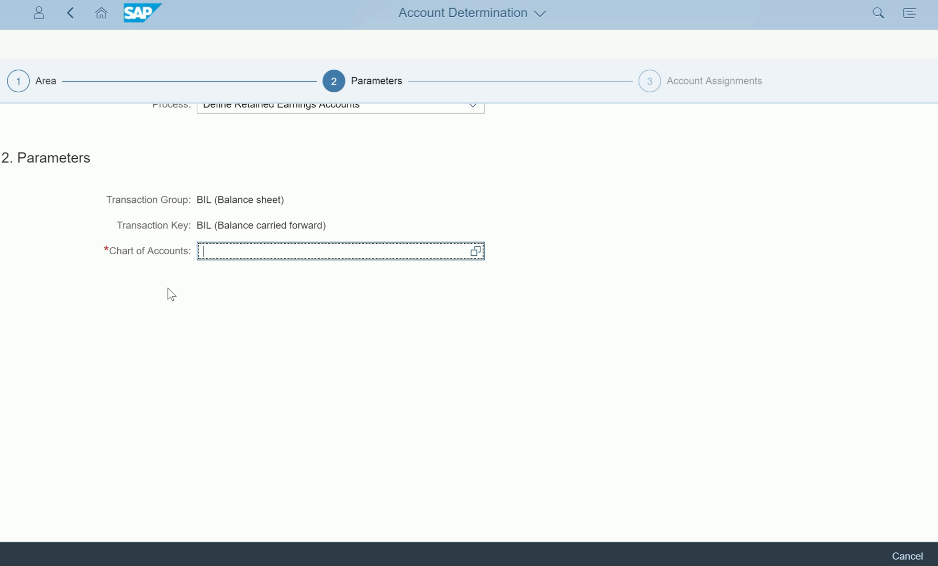
- Set chart of accounts YCOA and load the assignments showing account 33000000
{"action": "scroll", "coordinate": [238, 158], "scroll_direction": "up", "scroll_amount": 2}
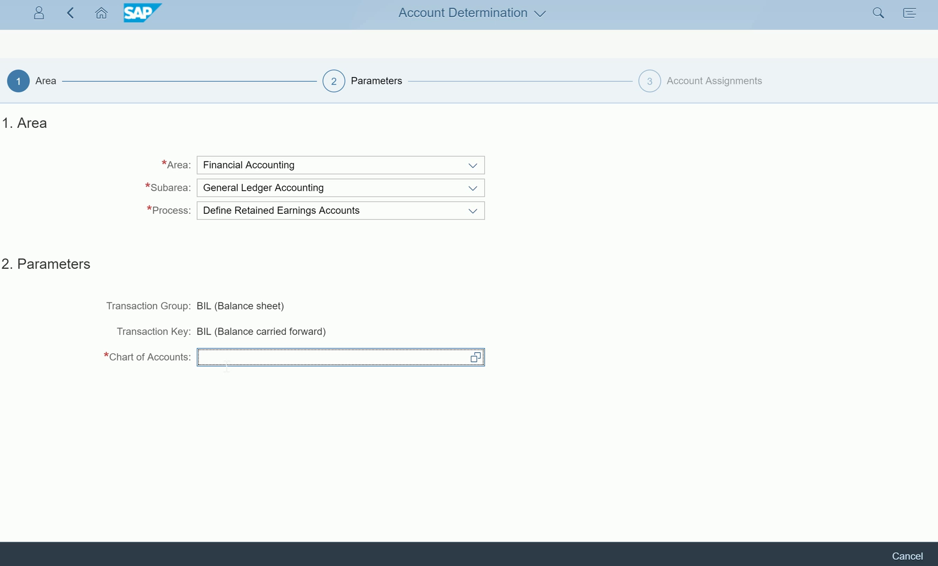
{"action": "type", "text": "yo"}
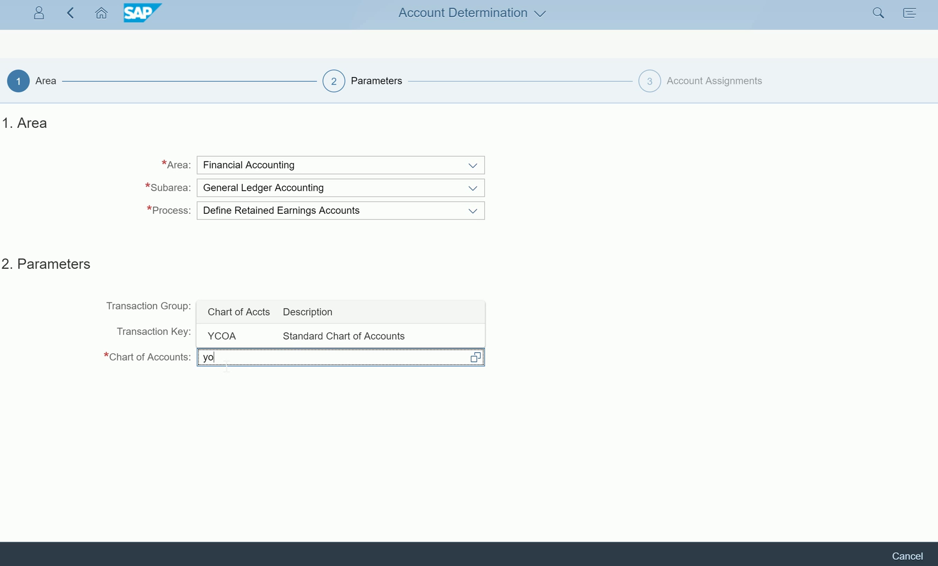
{"action": "key", "text": "BackSpace"}
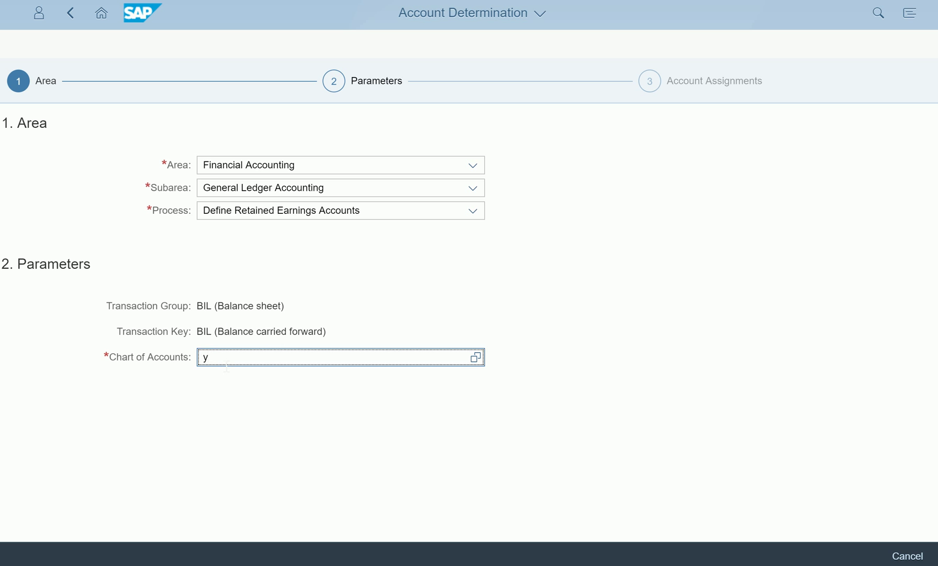
{"action": "left_click", "coordinate": [231, 338]}
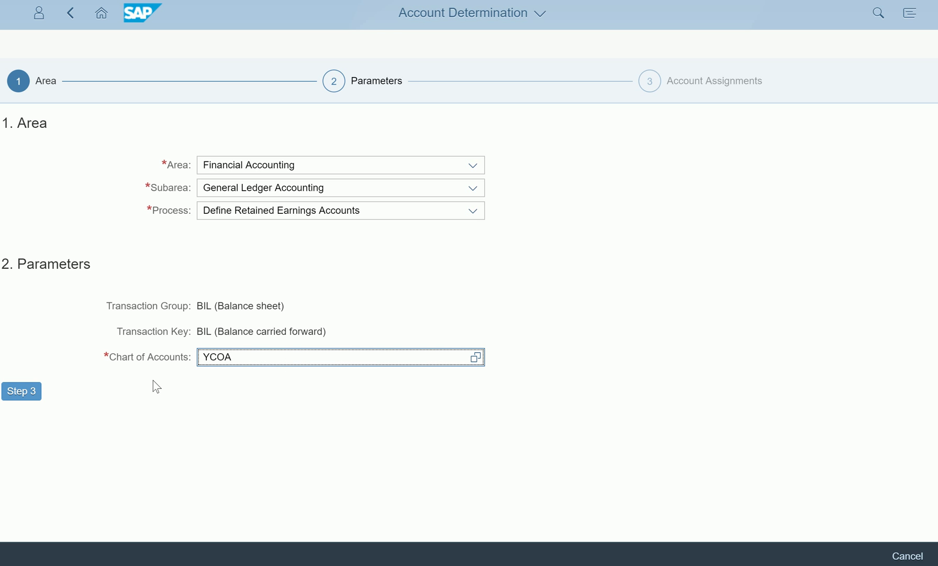
{"action": "left_click", "coordinate": [24, 394]}
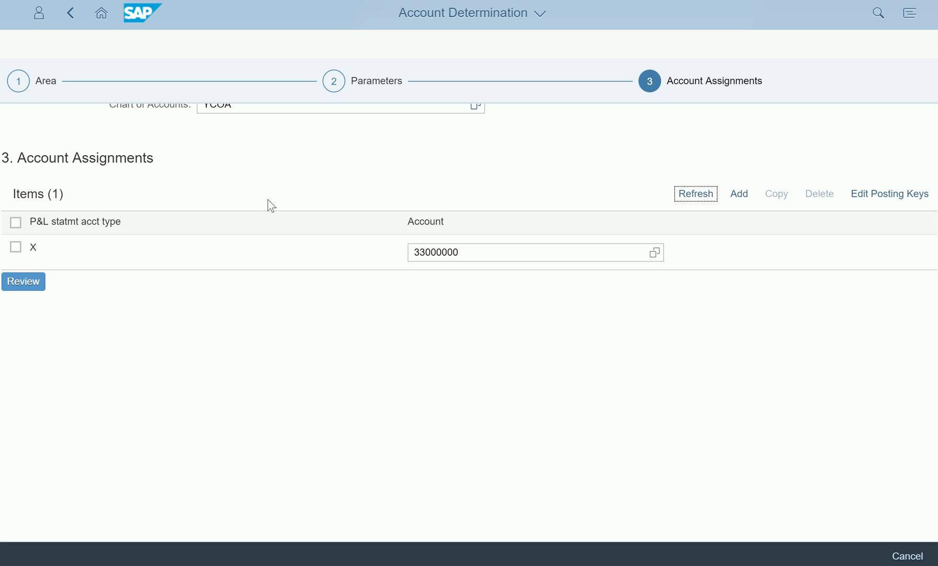
{"action": "scroll", "coordinate": [267, 199], "scroll_direction": "up", "scroll_amount": 3}
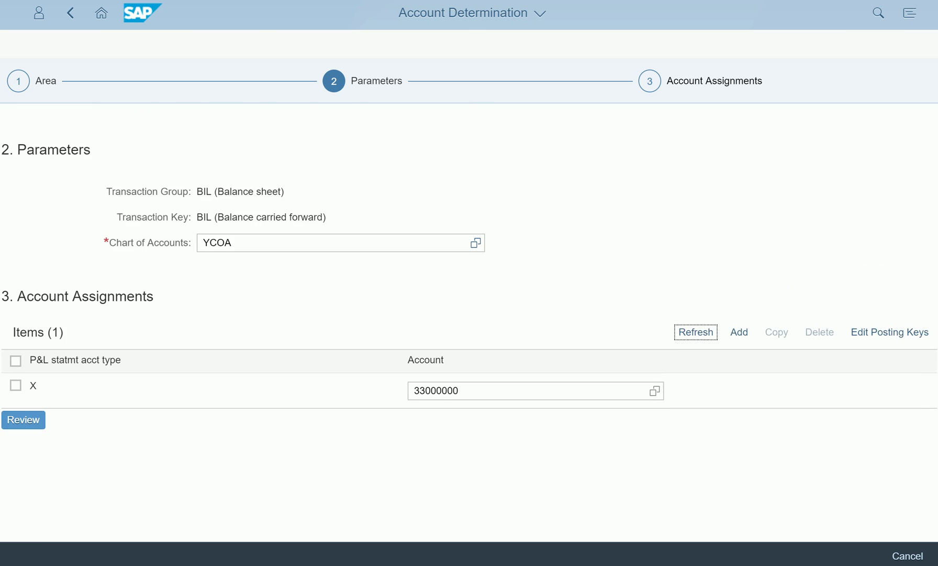
{"action": "scroll", "coordinate": [273, 212], "scroll_direction": "up", "scroll_amount": 2}
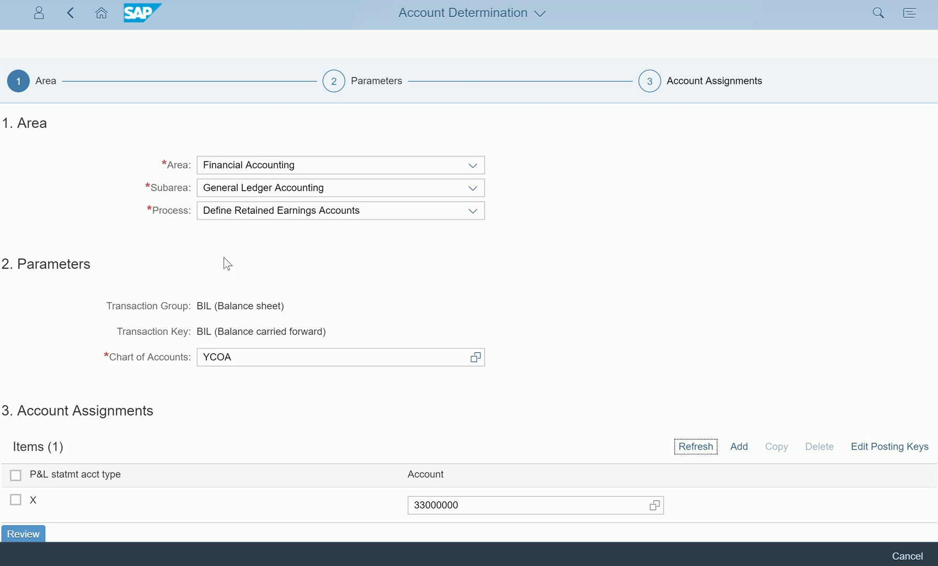
{"action": "scroll", "coordinate": [162, 338], "scroll_direction": "down", "scroll_amount": 3}
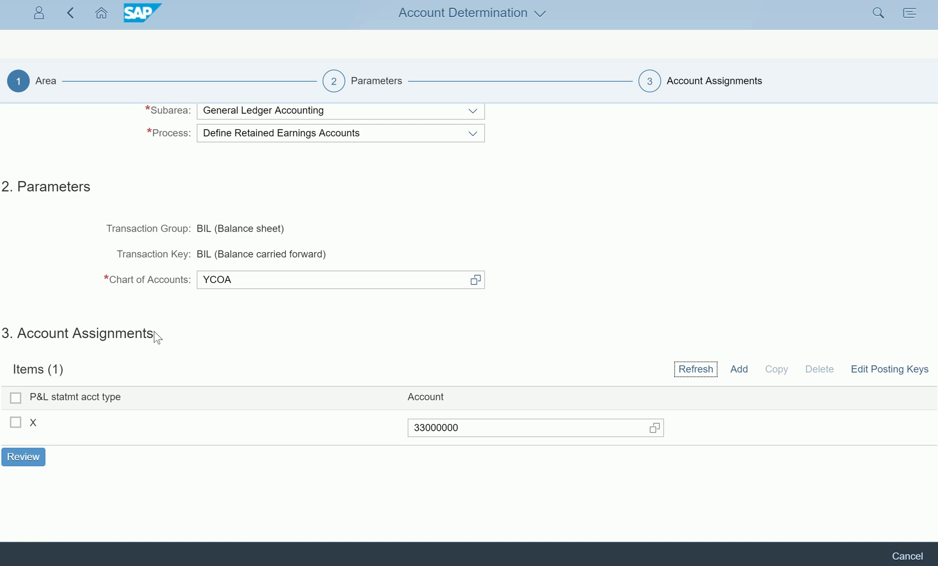
{"action": "left_click", "coordinate": [493, 428]}
{"action": "left_click", "coordinate": [719, 510]}
{"action": "scroll", "coordinate": [768, 335], "scroll_direction": "up", "scroll_amount": 3}
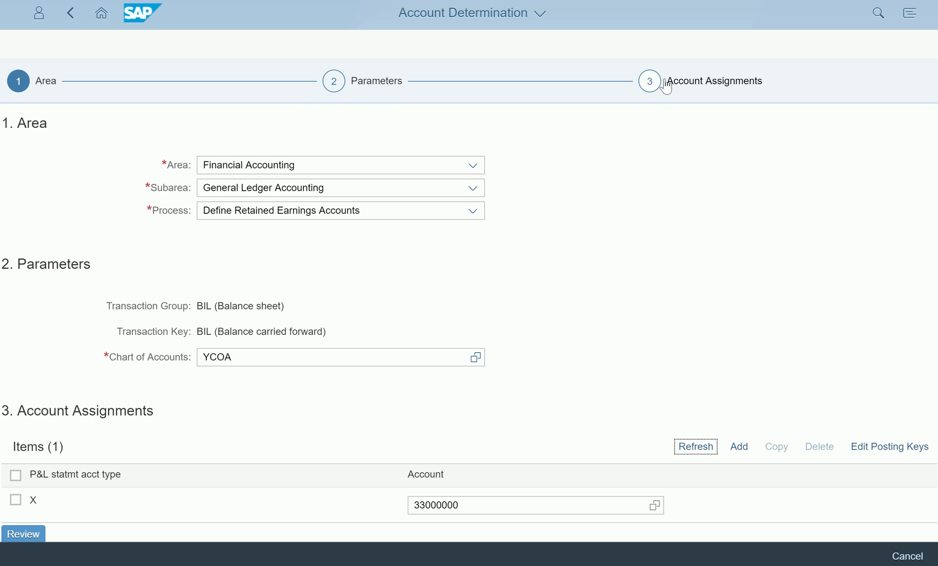
{"action": "left_click", "coordinate": [342, 87]}
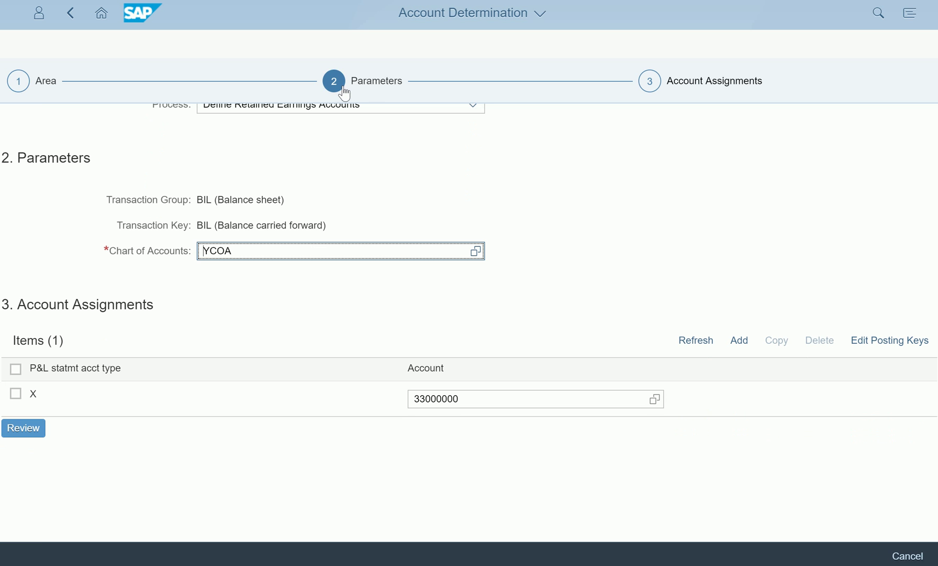
- Return to the Area step, keeping Financial Accounting and General Ledger Accounting
{"action": "left_click", "coordinate": [35, 89]}
{"action": "left_click", "coordinate": [661, 86]}
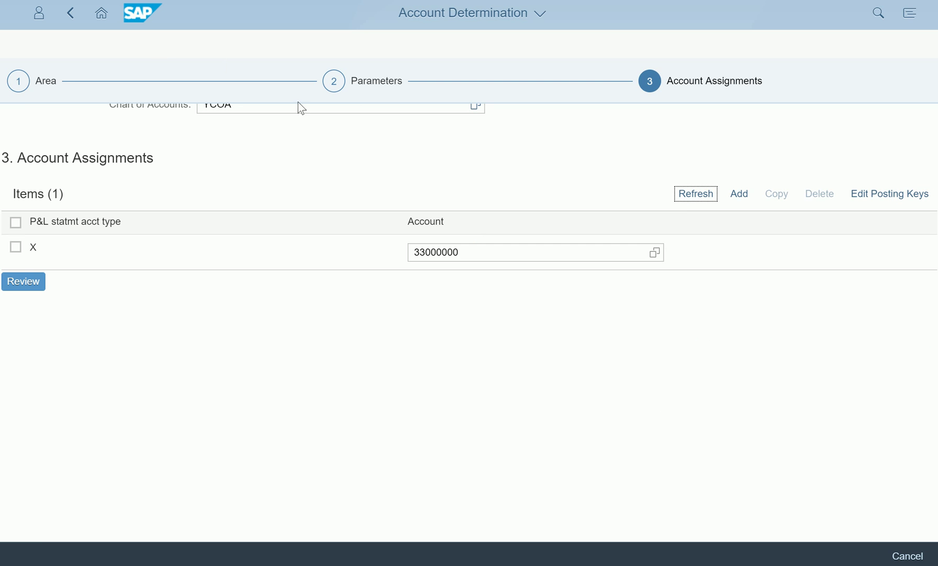
{"action": "left_click", "coordinate": [19, 82]}
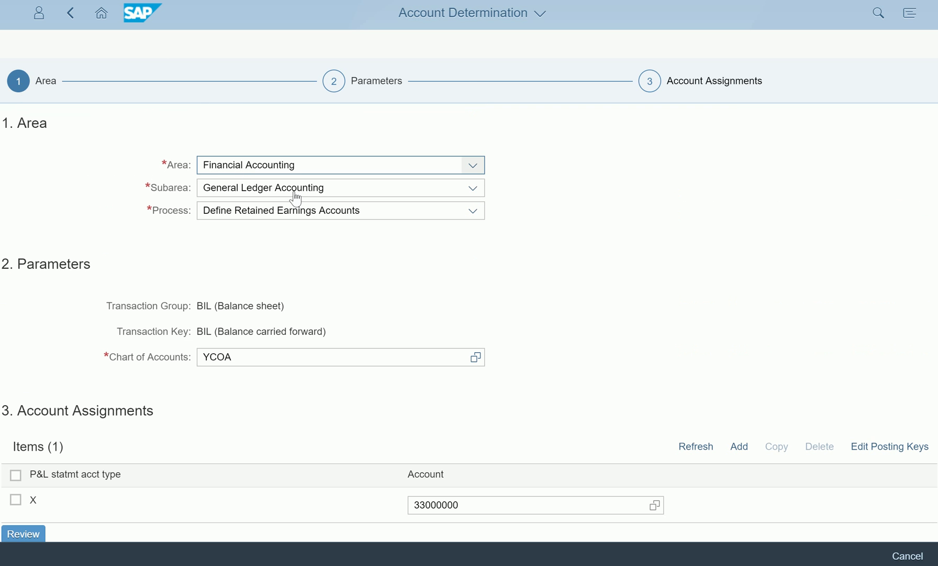
{"action": "left_click", "coordinate": [330, 174]}
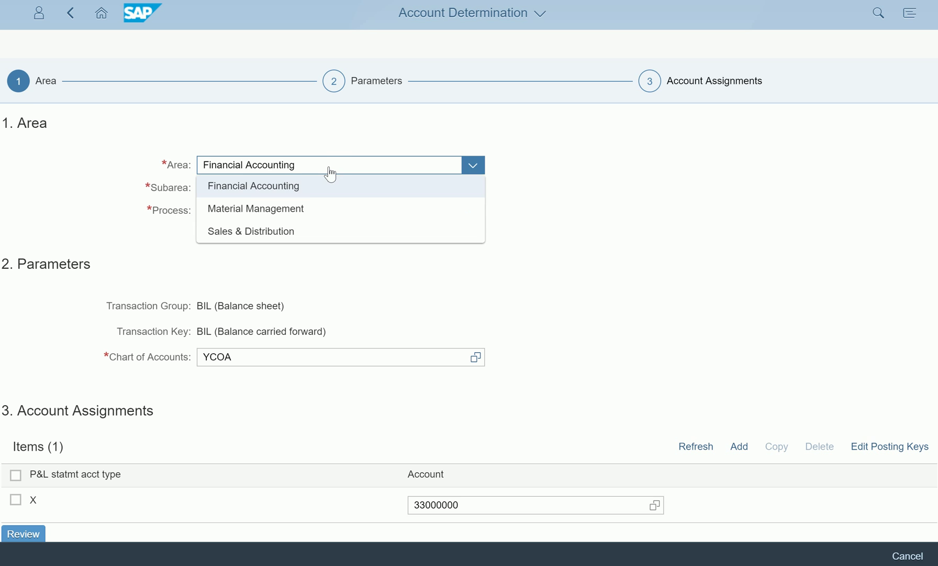
{"action": "left_click", "coordinate": [303, 188]}
{"action": "left_click", "coordinate": [301, 190]}
{"action": "left_click", "coordinate": [287, 205]}
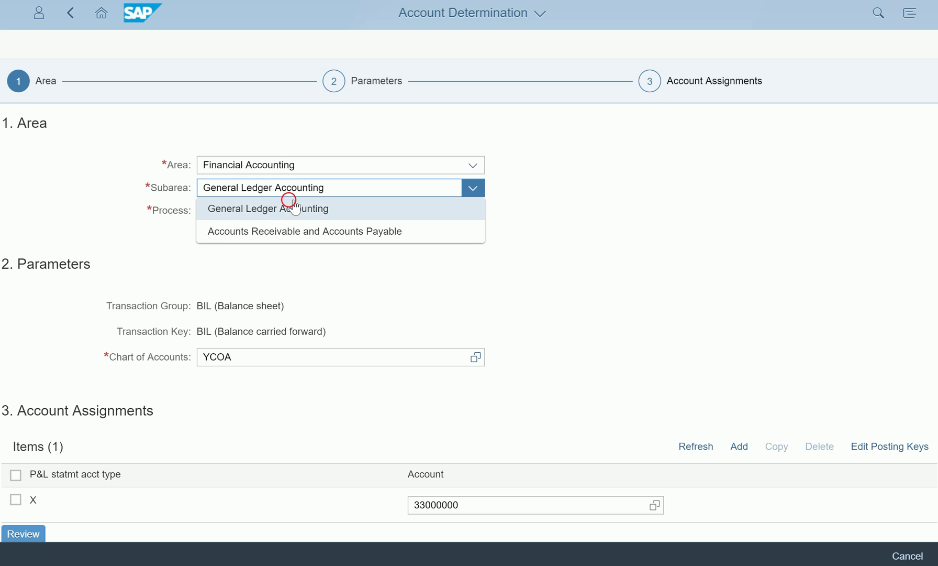
- Switch the process to Foreign Currency Valuation, discarding the previous inputs
{"action": "left_click", "coordinate": [291, 212]}
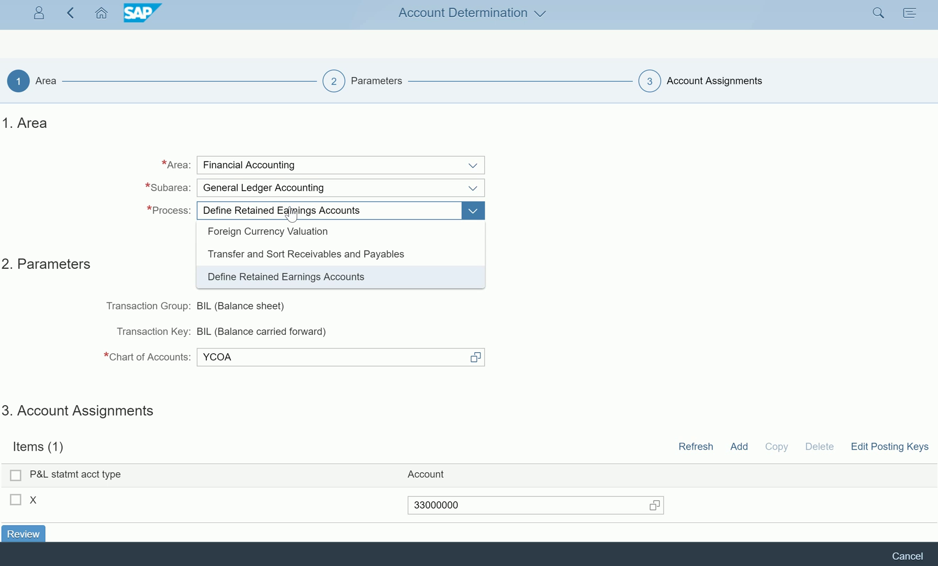
{"action": "left_click", "coordinate": [269, 232]}
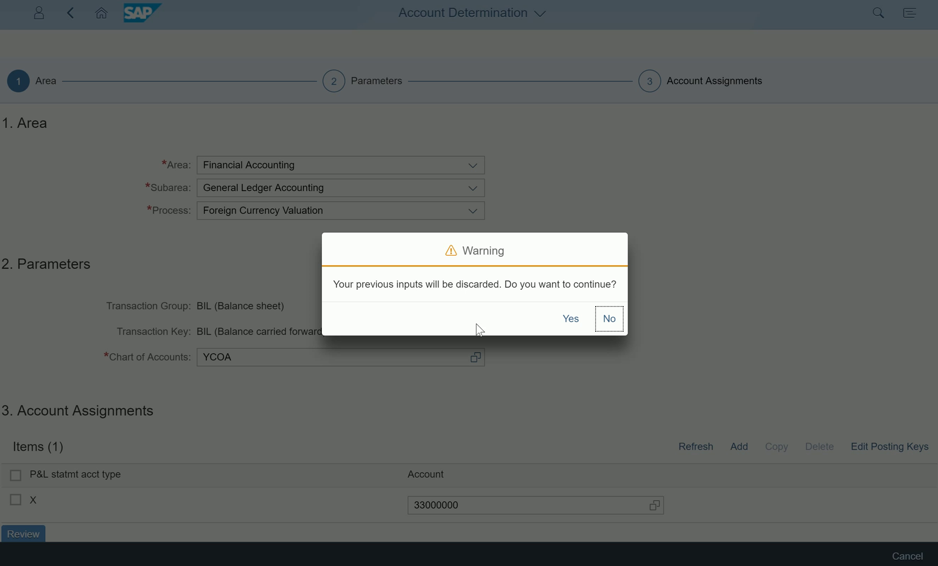
{"action": "left_click", "coordinate": [576, 320]}
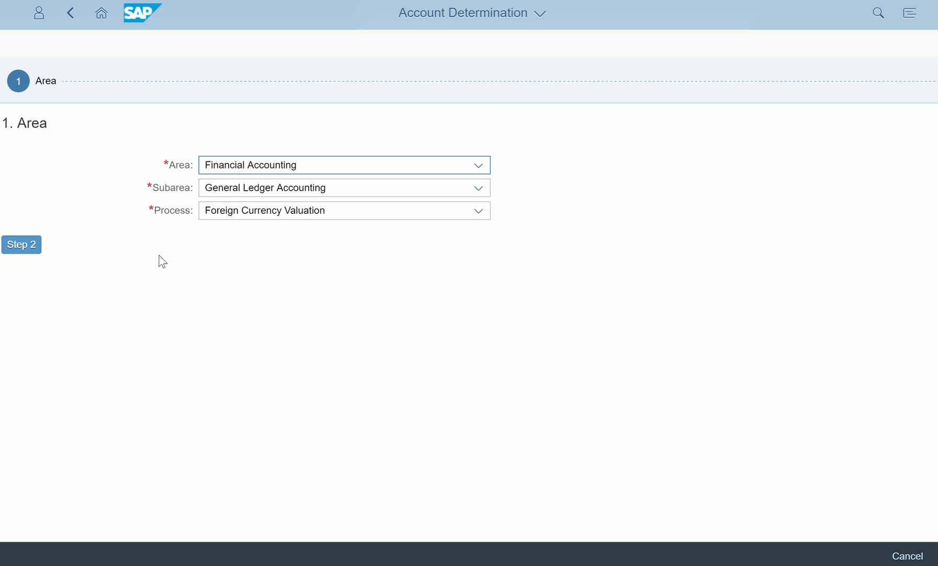
{"action": "left_click", "coordinate": [20, 244]}
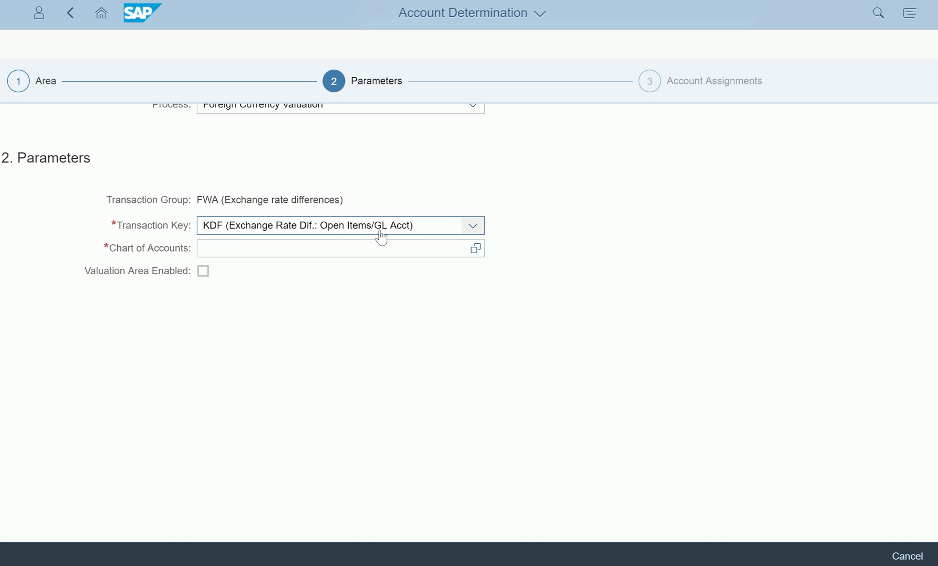
- Set transaction key KDF and chart of accounts YCOA, listing 31 loss/gain assignments
{"action": "scroll", "coordinate": [265, 175], "scroll_direction": "up", "scroll_amount": 1}
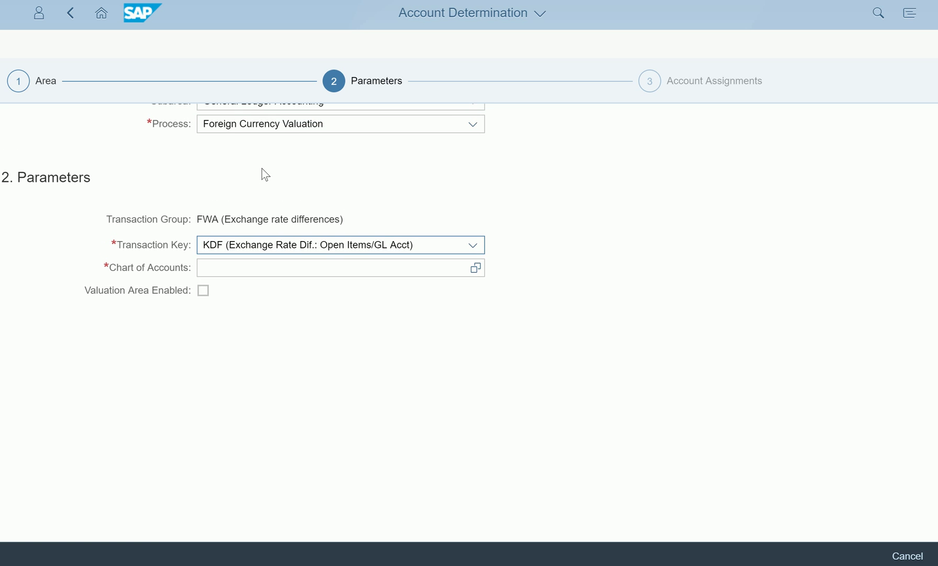
{"action": "left_click", "coordinate": [308, 254]}
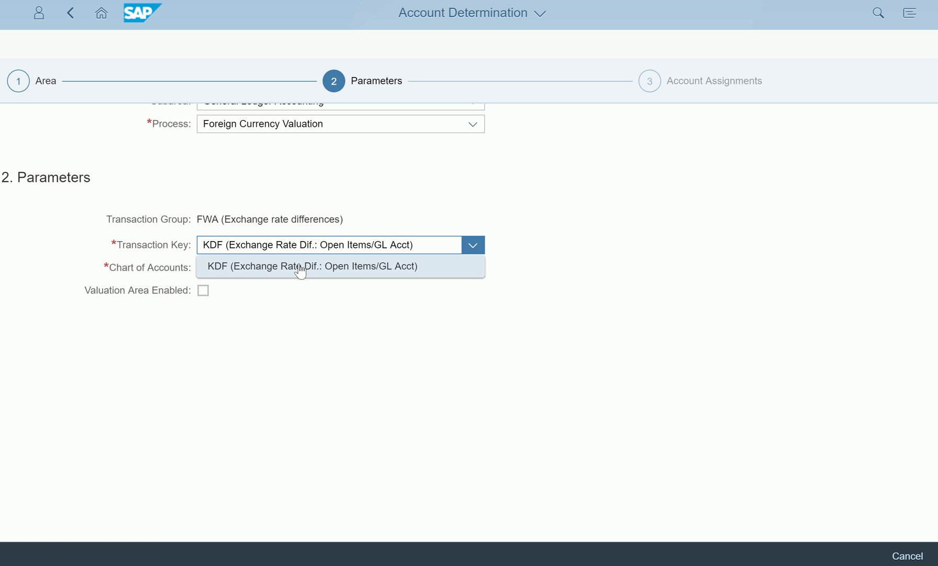
{"action": "left_click", "coordinate": [300, 270]}
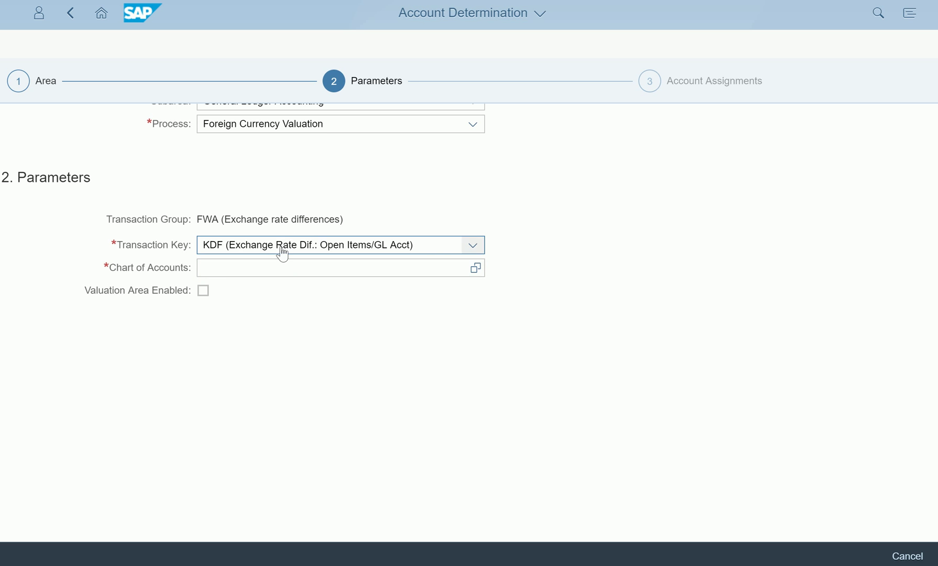
{"action": "left_click", "coordinate": [267, 272]}
{"action": "type", "text": "y"}
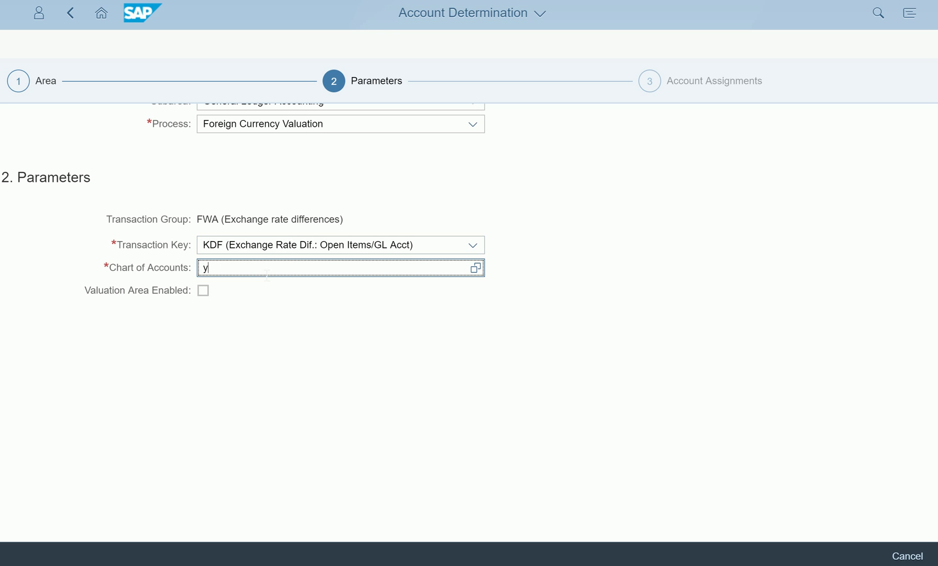
{"action": "left_click", "coordinate": [227, 315]}
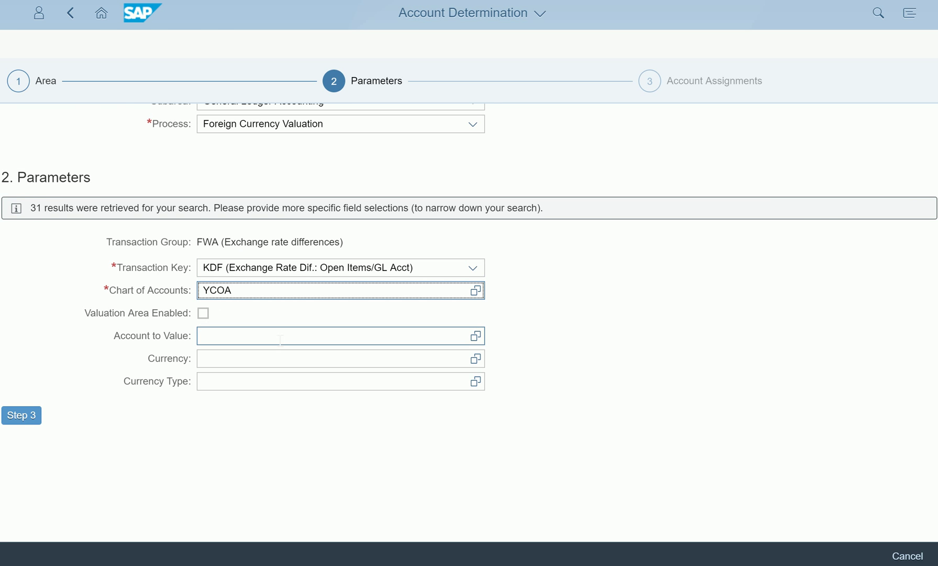
{"action": "left_click", "coordinate": [27, 416]}
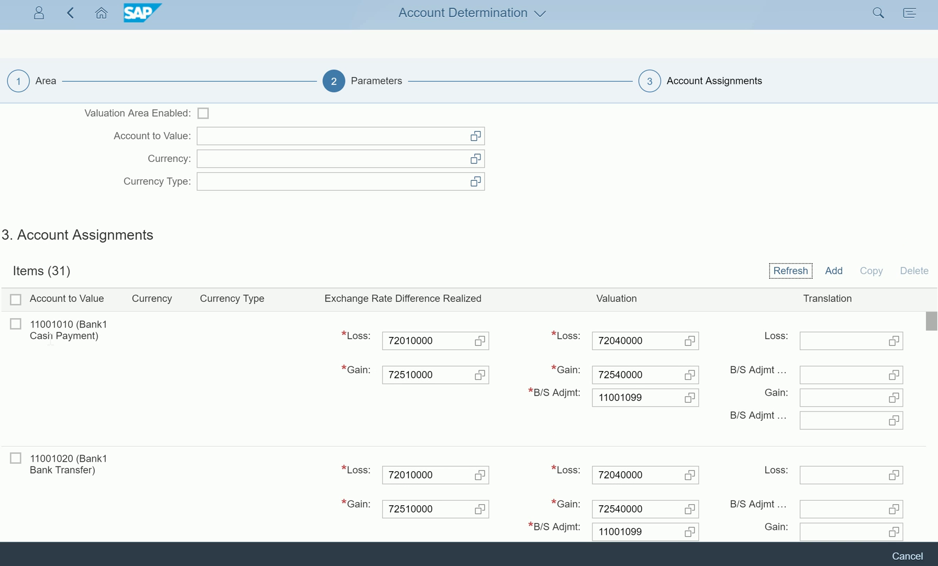
- Inspect the first row's realized loss and gain accounts
{"action": "left_click", "coordinate": [468, 343]}
{"action": "left_click", "coordinate": [445, 381]}
{"action": "left_click", "coordinate": [604, 357]}
- Scroll to the top and list the available areas
{"action": "scroll", "coordinate": [553, 228], "scroll_direction": "up", "scroll_amount": 5}
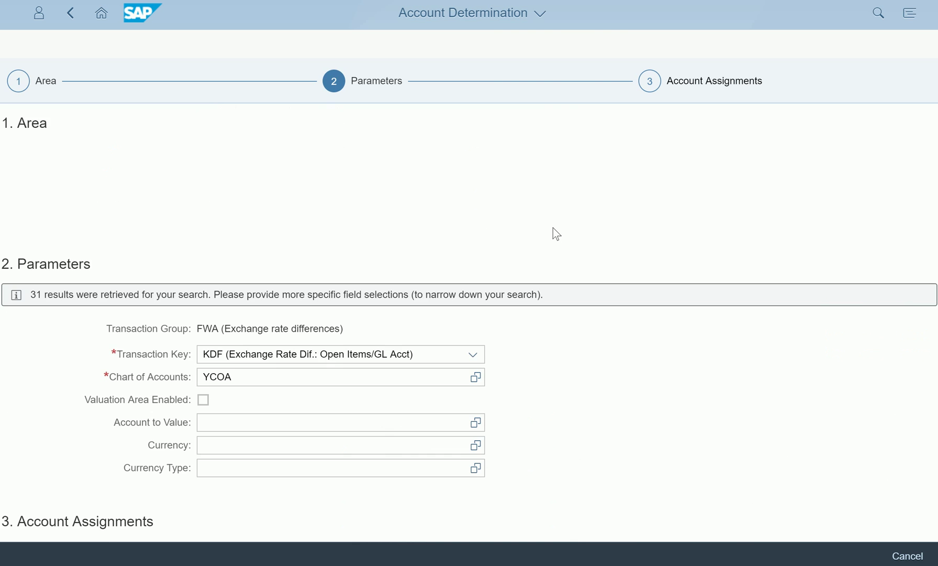
{"action": "scroll", "coordinate": [554, 229], "scroll_direction": "down", "scroll_amount": 5}
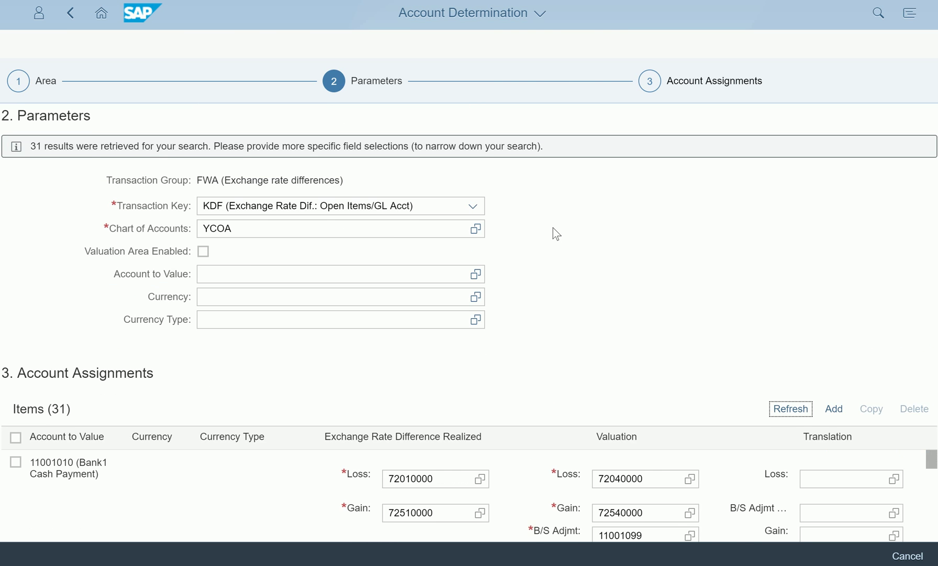
{"action": "scroll", "coordinate": [553, 227], "scroll_direction": "up", "scroll_amount": 5}
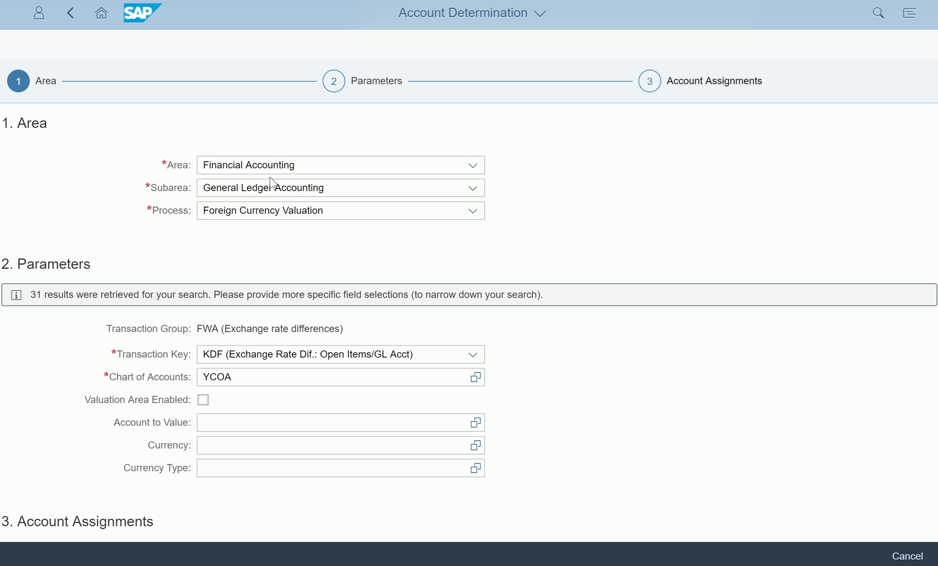
{"action": "left_click", "coordinate": [283, 170]}
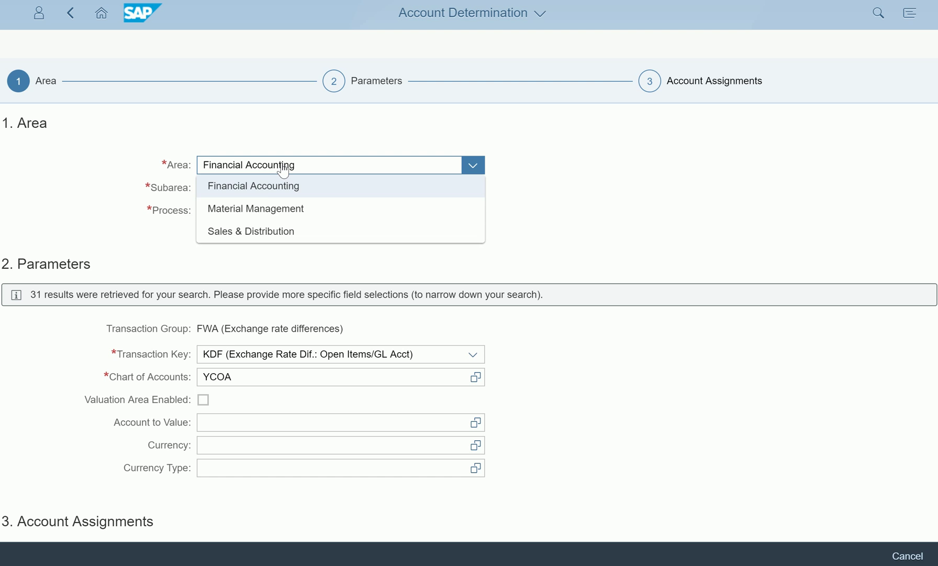
- Switch the area to Material Management, discarding earlier inputs, and reach Parameters with group RMK
{"action": "left_click", "coordinate": [253, 209]}
{"action": "left_click", "coordinate": [571, 319]}
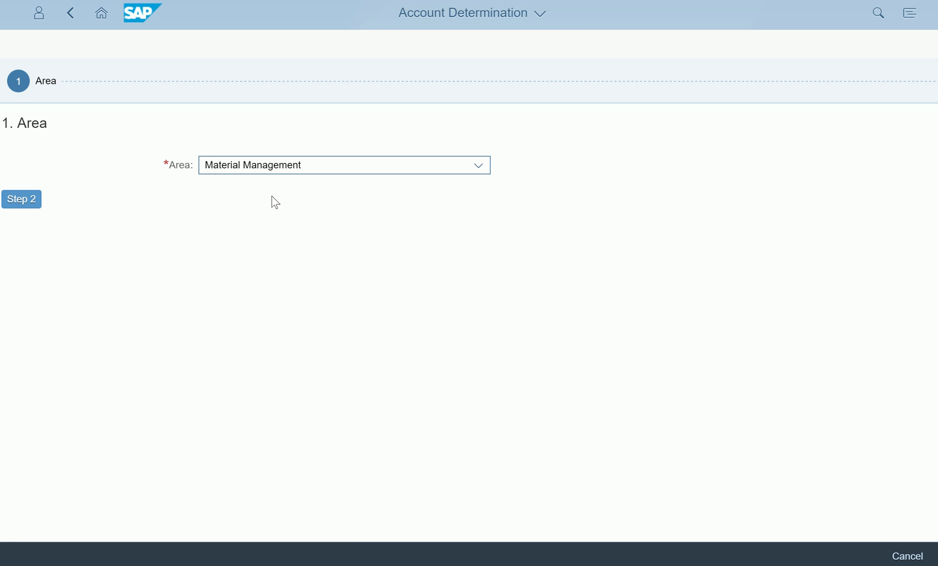
{"action": "left_click", "coordinate": [28, 207]}
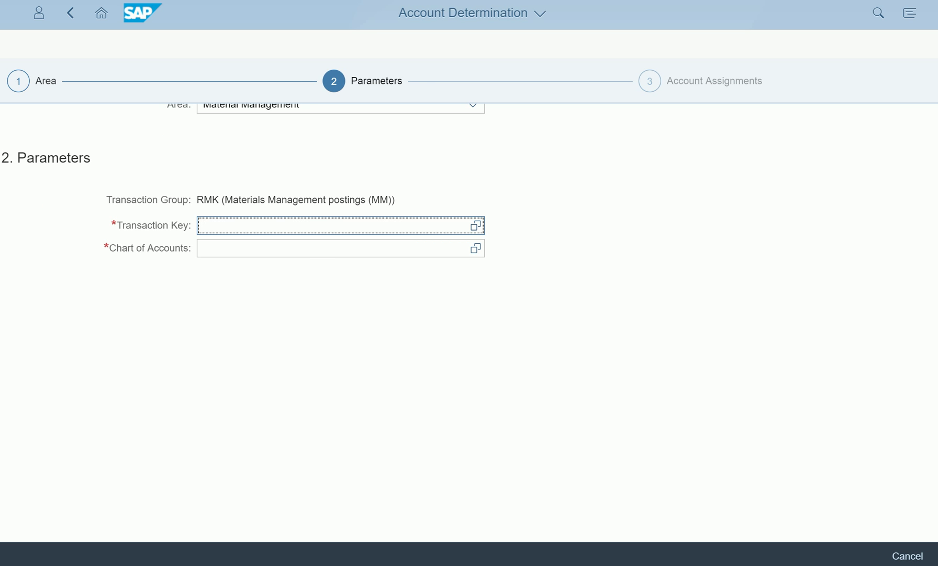
- Choose BSX (Inventory posting) from the Transaction Key value help
{"action": "left_click", "coordinate": [482, 230]}
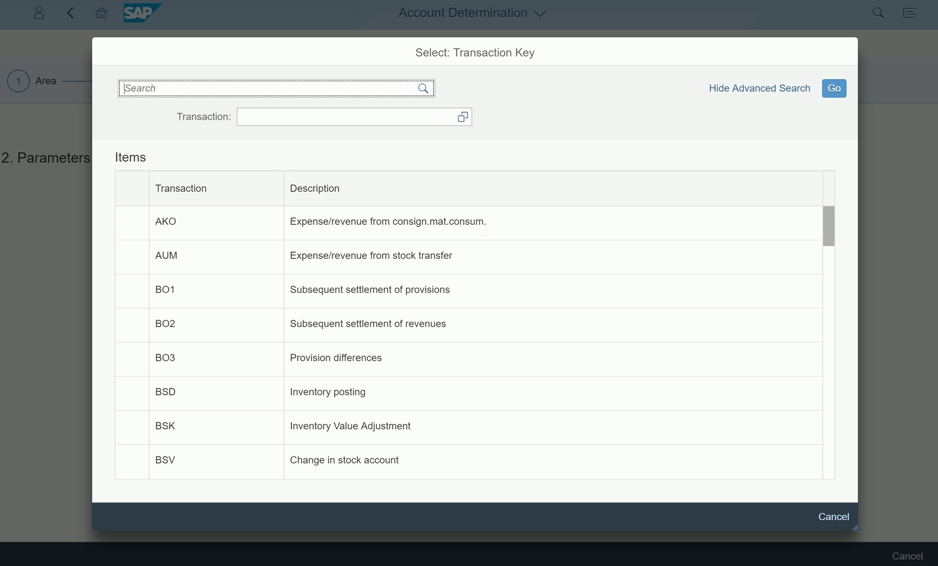
{"action": "scroll", "coordinate": [528, 329], "scroll_direction": "down", "scroll_amount": 5}
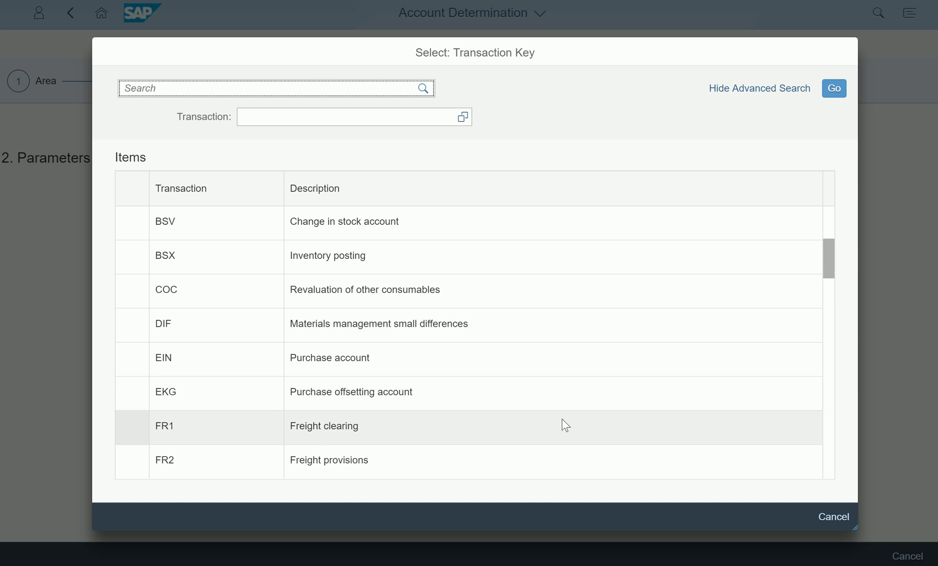
{"action": "scroll", "coordinate": [565, 425], "scroll_direction": "down", "scroll_amount": 4}
{"action": "scroll", "coordinate": [566, 424], "scroll_direction": "down", "scroll_amount": 3}
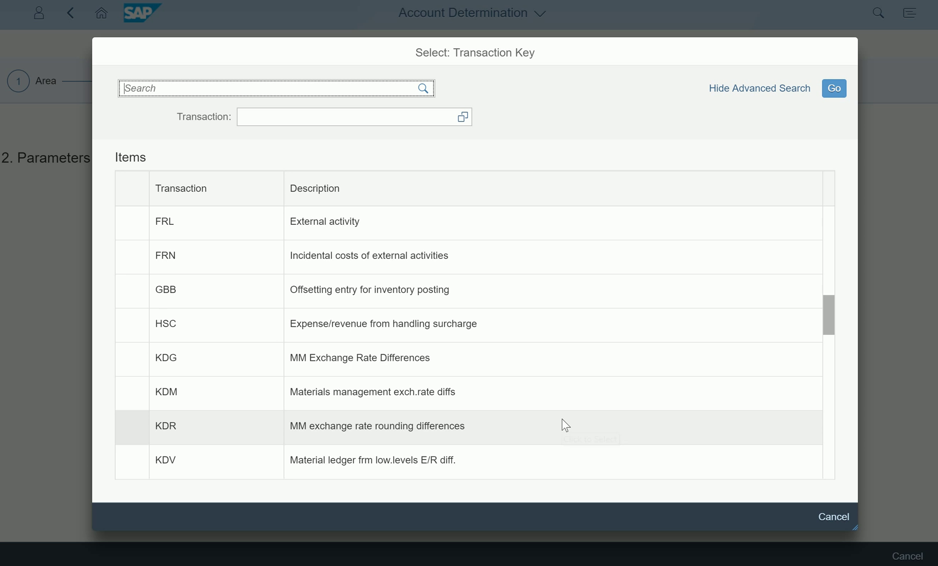
{"action": "scroll", "coordinate": [566, 425], "scroll_direction": "down", "scroll_amount": 7}
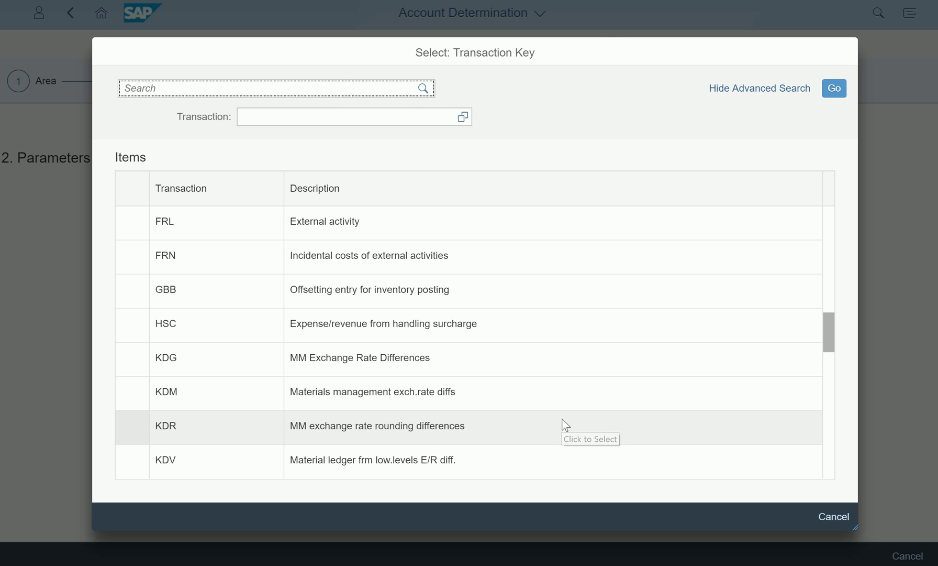
{"action": "scroll", "coordinate": [565, 424], "scroll_direction": "down", "scroll_amount": 4}
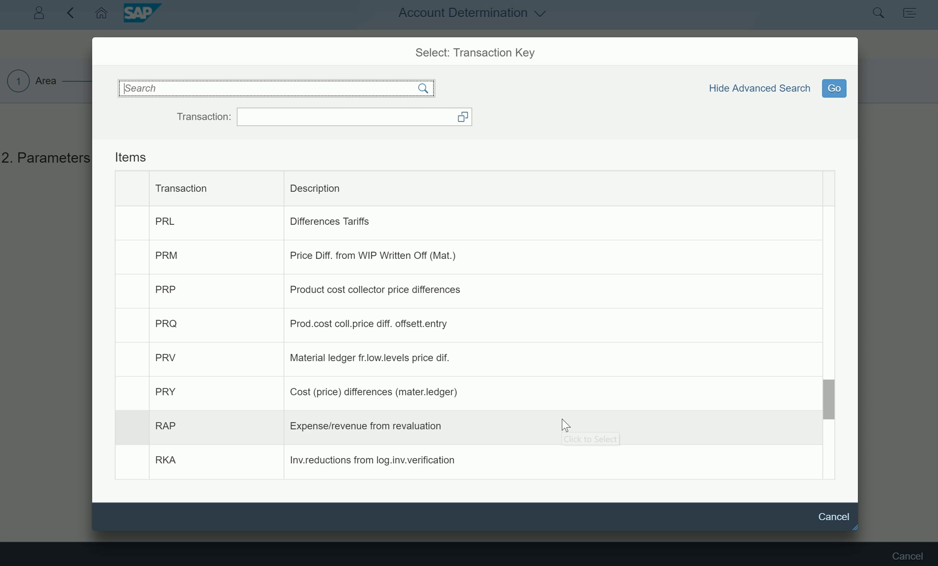
{"action": "scroll", "coordinate": [566, 424], "scroll_direction": "up", "scroll_amount": 8}
{"action": "scroll", "coordinate": [566, 424], "scroll_direction": "up", "scroll_amount": 8}
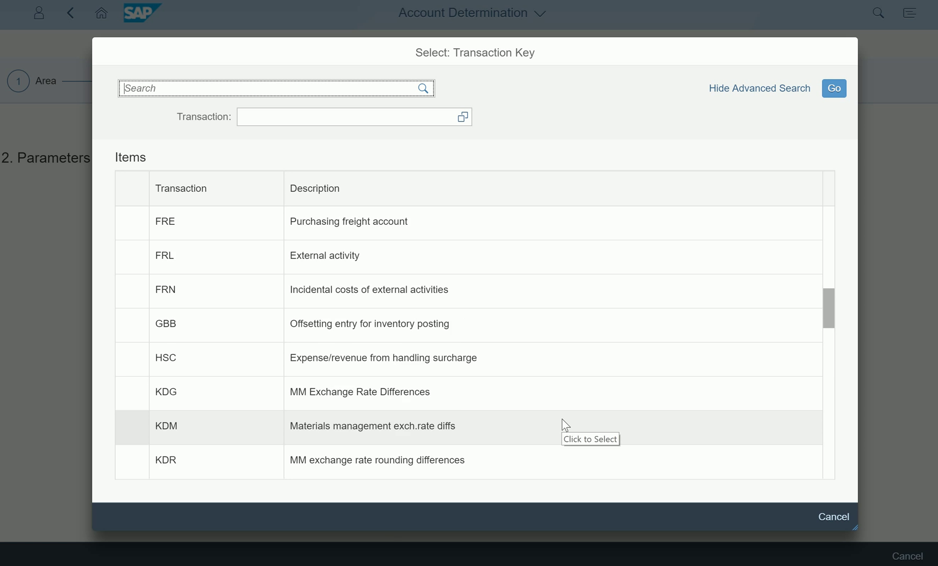
{"action": "scroll", "coordinate": [565, 424], "scroll_direction": "up", "scroll_amount": 5}
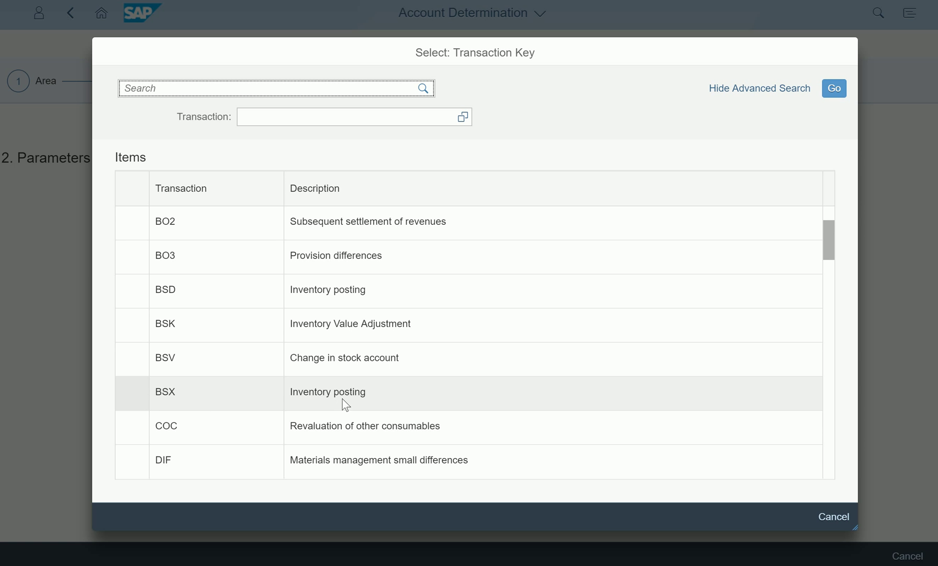
{"action": "left_click", "coordinate": [134, 403]}
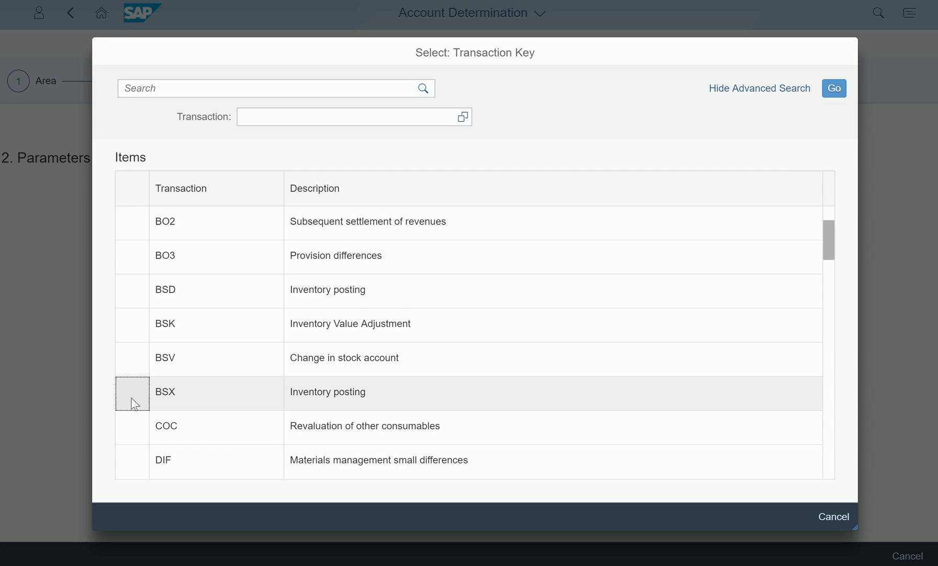
{"action": "left_click", "coordinate": [251, 254]}
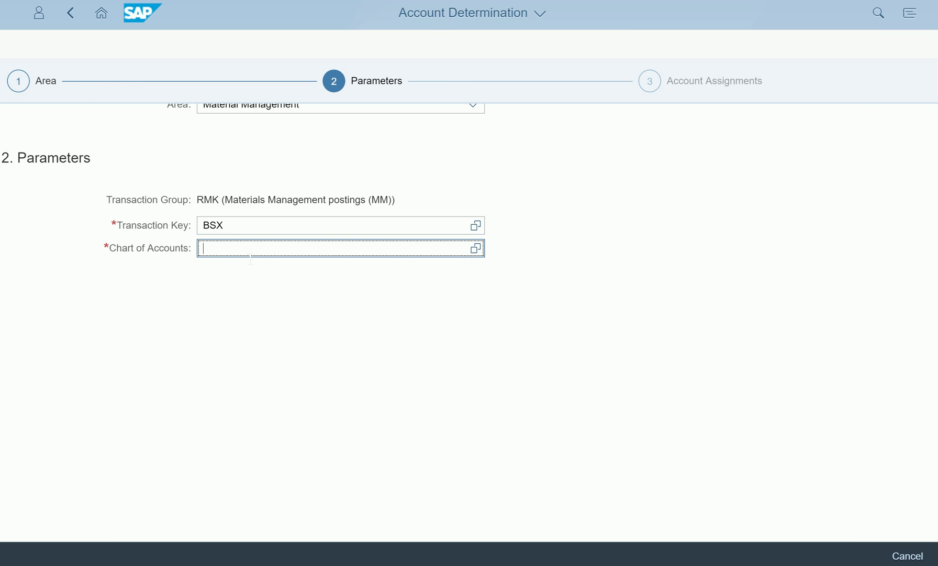
- Enter YCOA as chart of accounts and load the seven BSX inventory assignments
{"action": "type", "text": "y"}
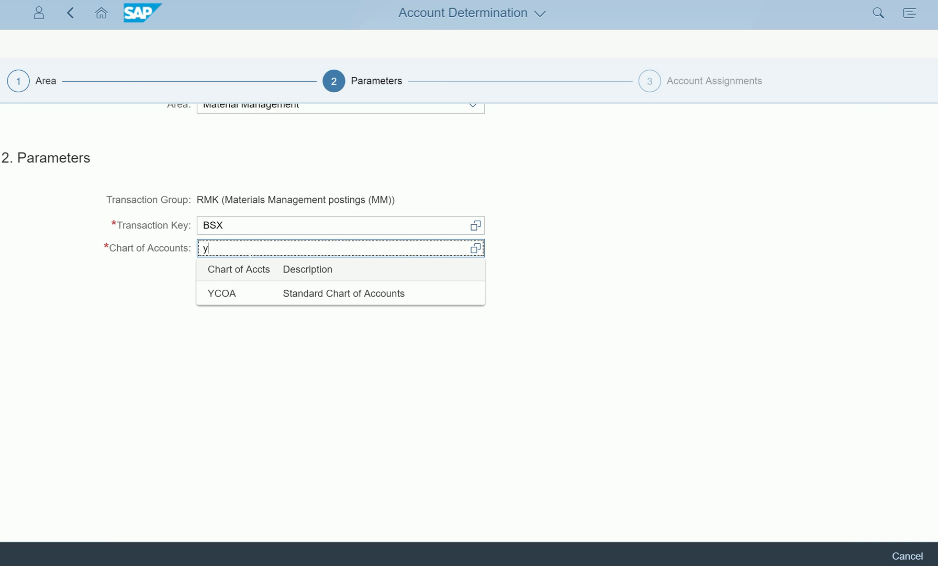
{"action": "left_click", "coordinate": [225, 293]}
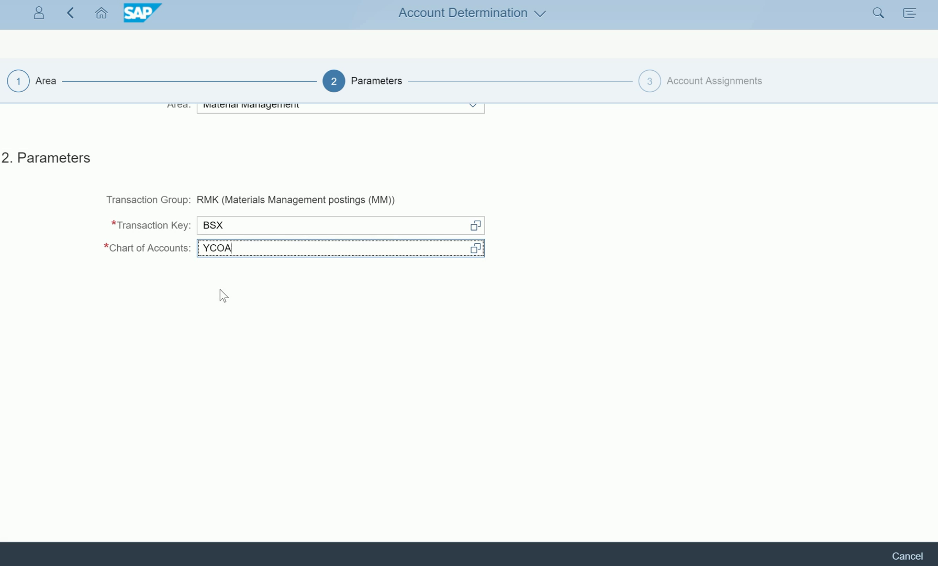
{"action": "left_click", "coordinate": [39, 307]}
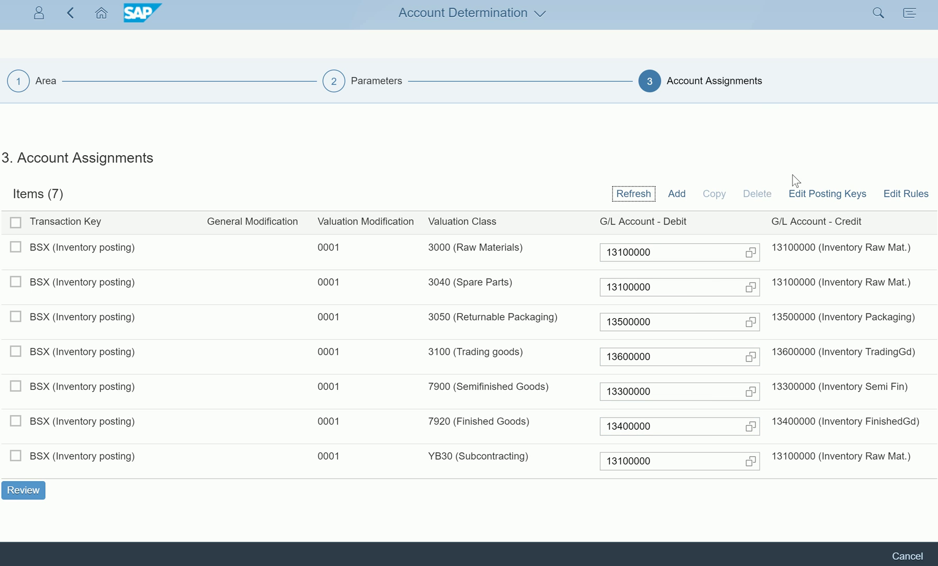
- Jump back to the wizard's Area step
{"action": "left_click", "coordinate": [265, 237]}
{"action": "left_click", "coordinate": [20, 83]}
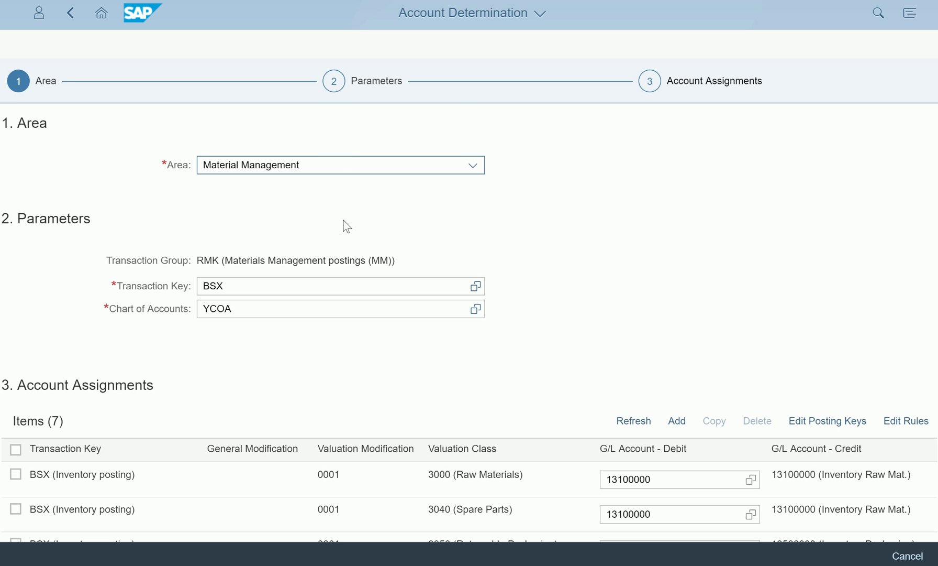
- Change the area to Sales & Distribution, discarding the Material Management inputs
{"action": "left_click", "coordinate": [327, 166]}
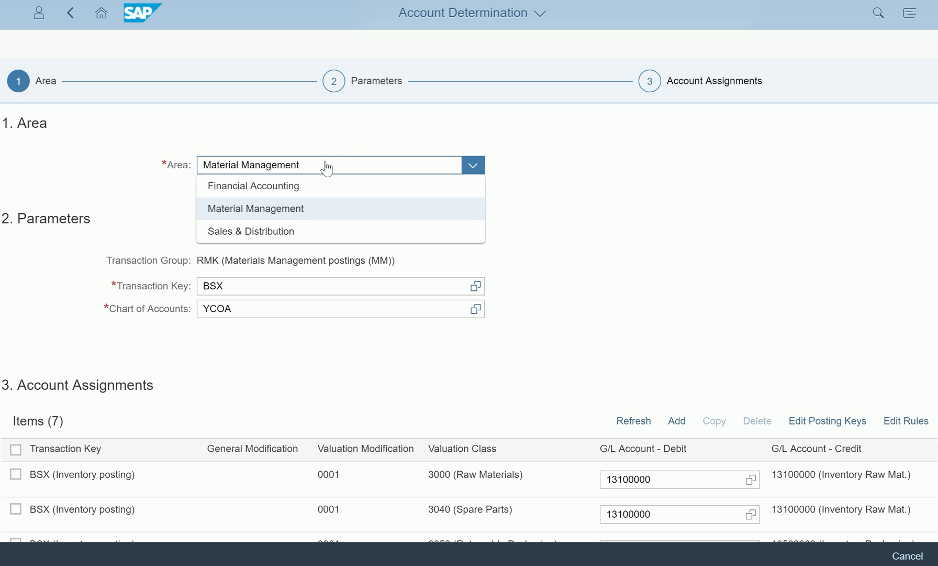
{"action": "left_click", "coordinate": [275, 233]}
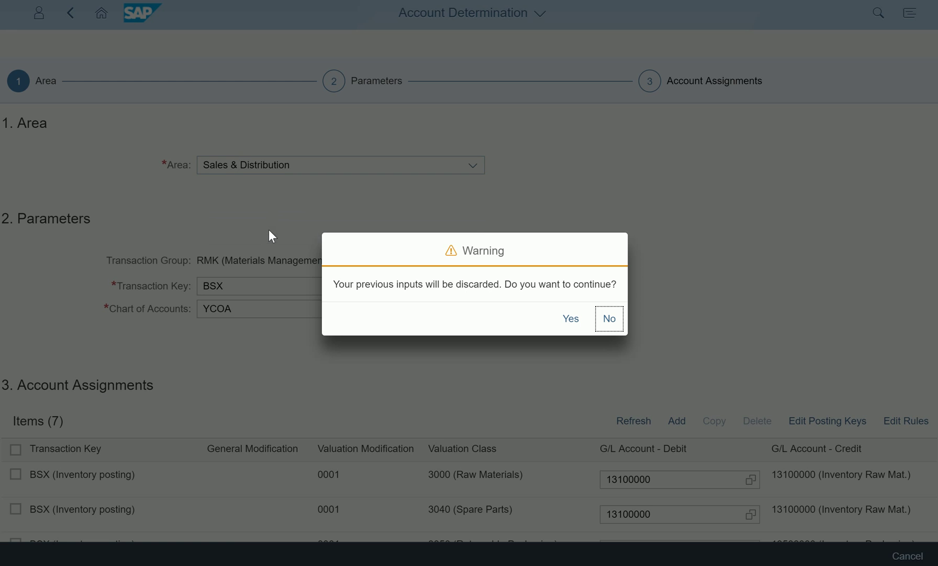
{"action": "left_click", "coordinate": [572, 320]}
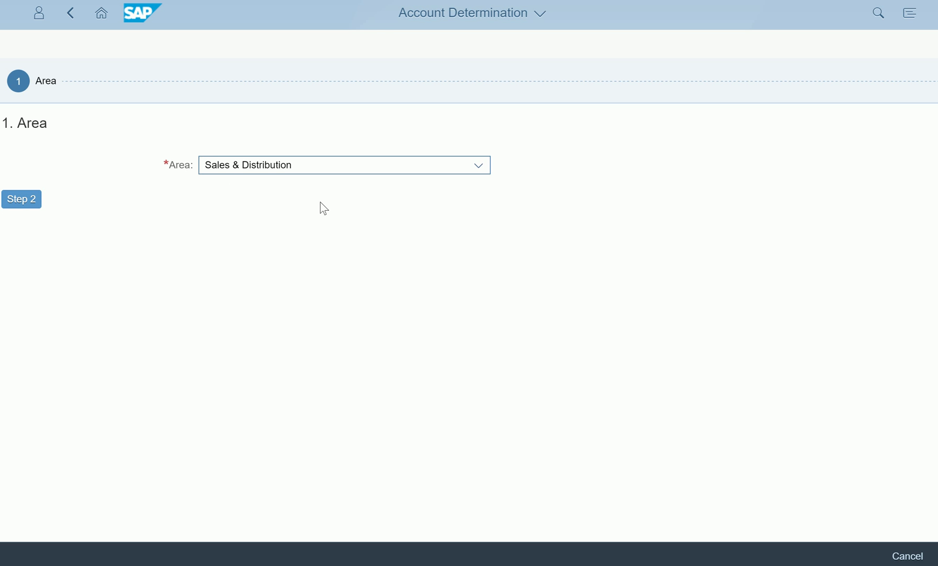
- In the parameters step, set chart of accounts YCOA and list applications V, VB, VC and VD
{"action": "left_click", "coordinate": [32, 205]}
{"action": "left_click", "coordinate": [229, 208]}
{"action": "type", "text": "y"}
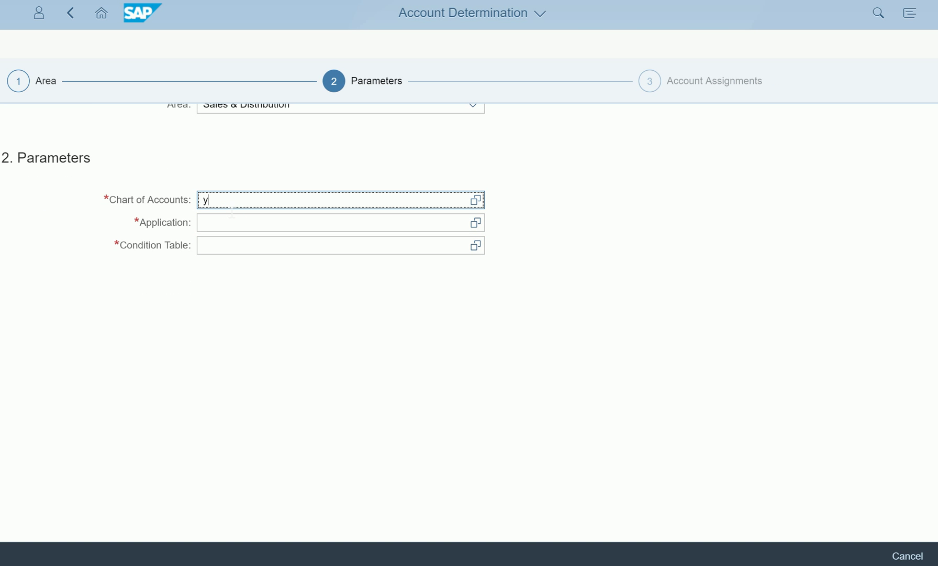
{"action": "type", "text": "co"}
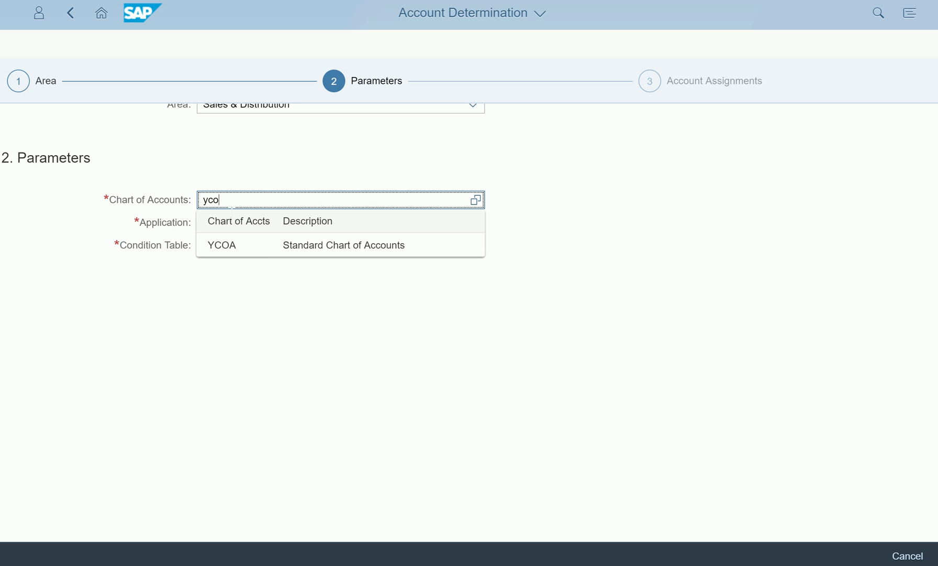
{"action": "left_click", "coordinate": [219, 245]}
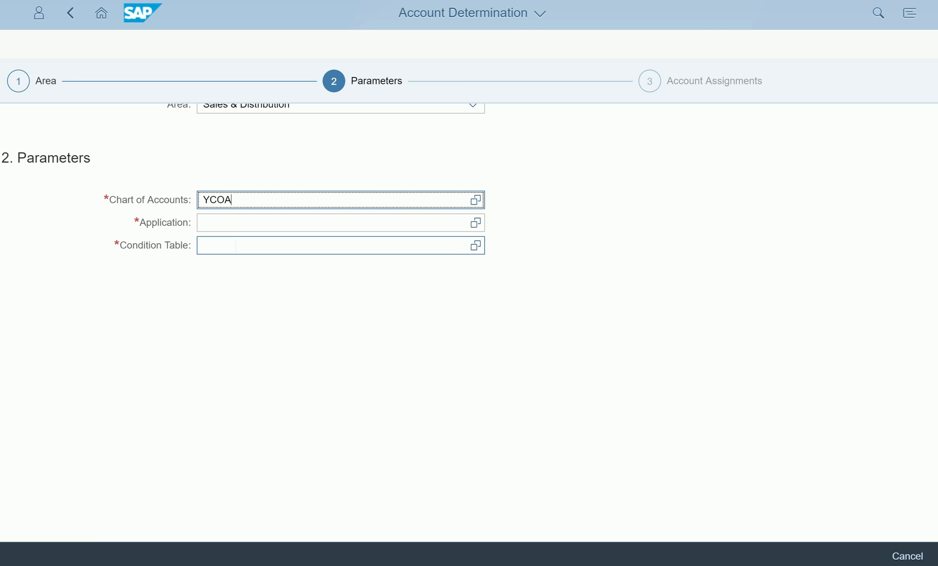
{"action": "left_click", "coordinate": [237, 226]}
{"action": "left_click", "coordinate": [476, 222]}
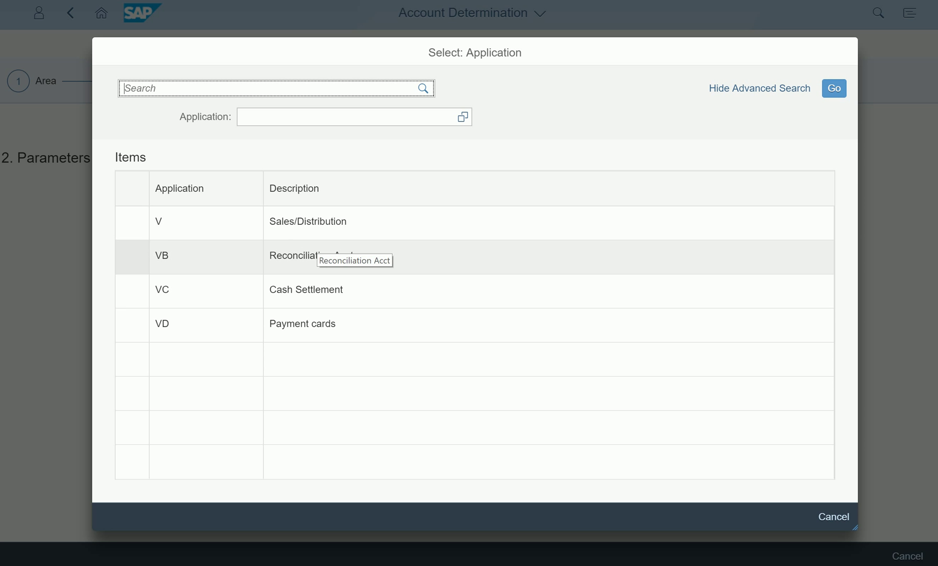
- Pick application V and condition table 003 (KOFI), showing three assignments to G/L 41000000
{"action": "left_click", "coordinate": [131, 236]}
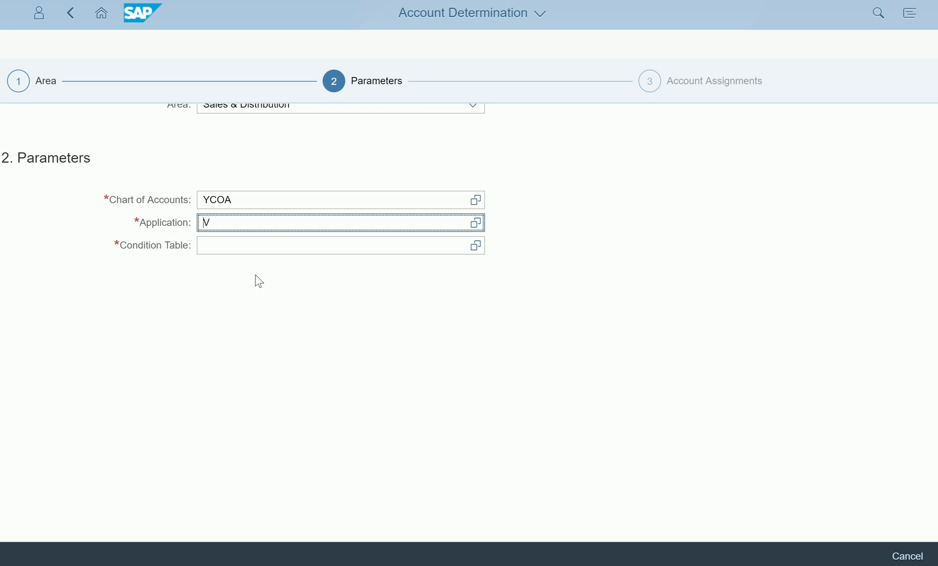
{"action": "left_click", "coordinate": [251, 245]}
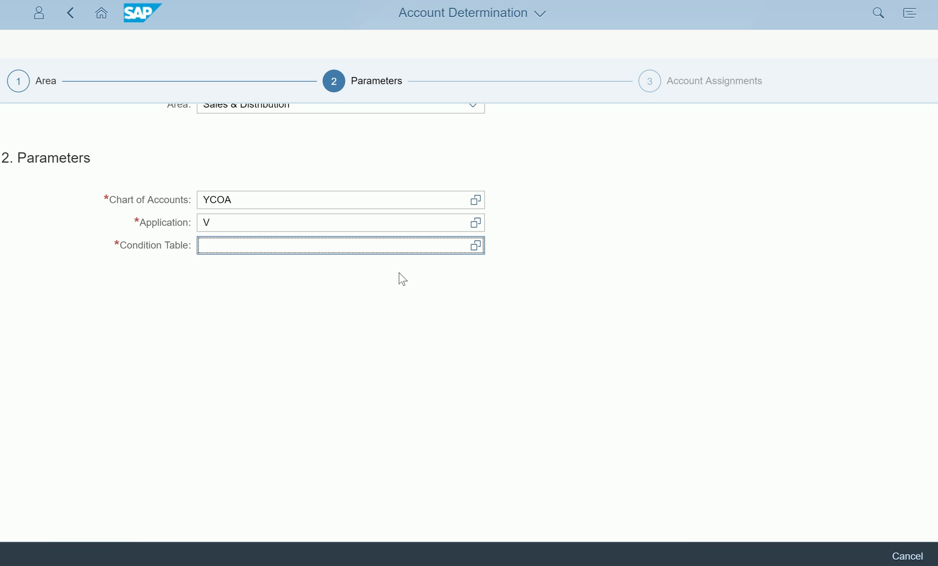
{"action": "left_click", "coordinate": [475, 245]}
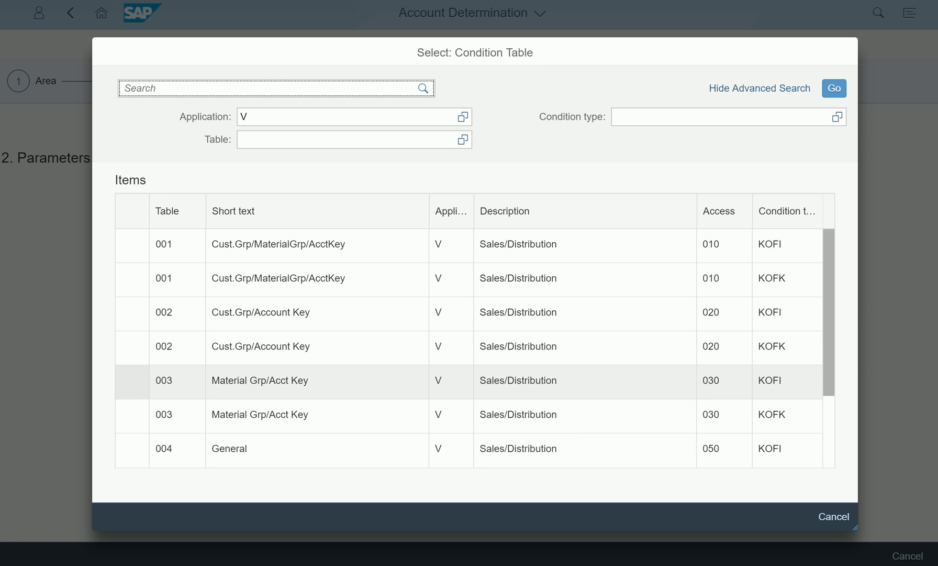
{"action": "left_click", "coordinate": [118, 387]}
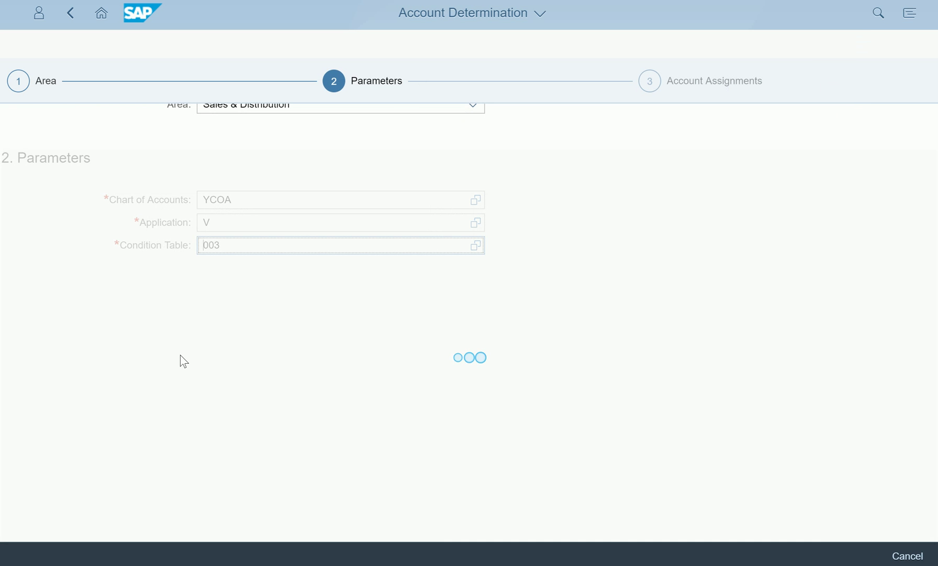
{"action": "left_click", "coordinate": [27, 331]}
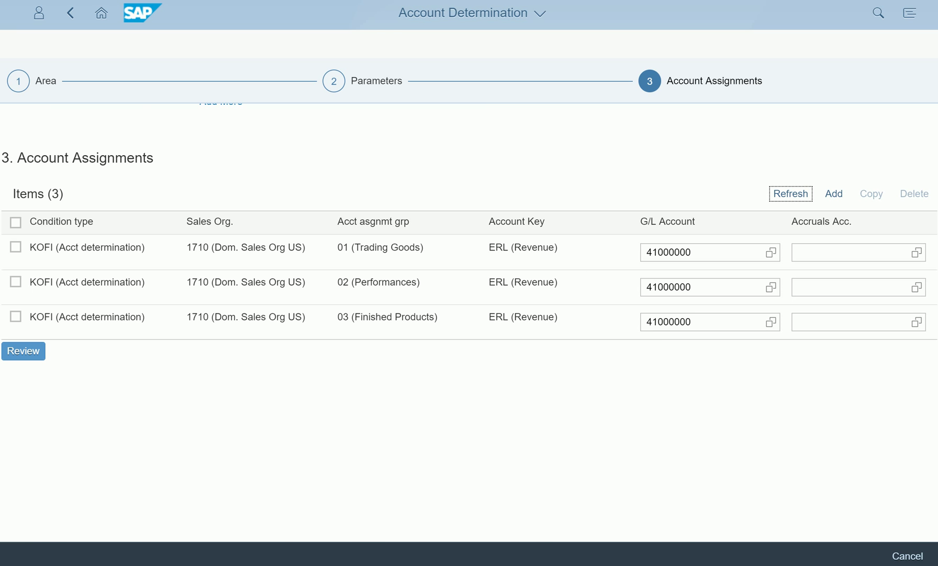
- Switch the Area back to Financial Accounting, discarding the Sales & Distribution inputs
{"action": "scroll", "coordinate": [492, 197], "scroll_direction": "up", "scroll_amount": 5}
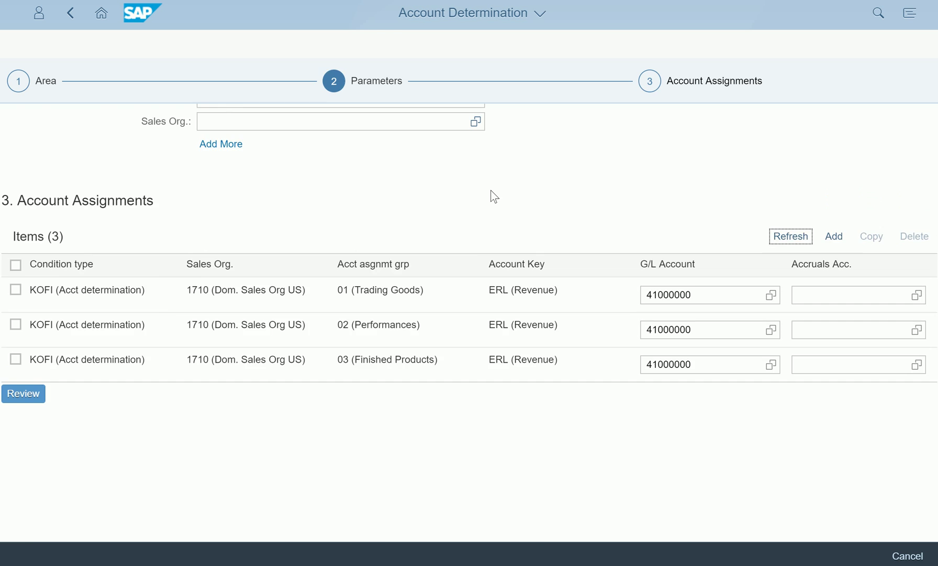
{"action": "left_click", "coordinate": [294, 165]}
{"action": "left_click", "coordinate": [247, 186]}
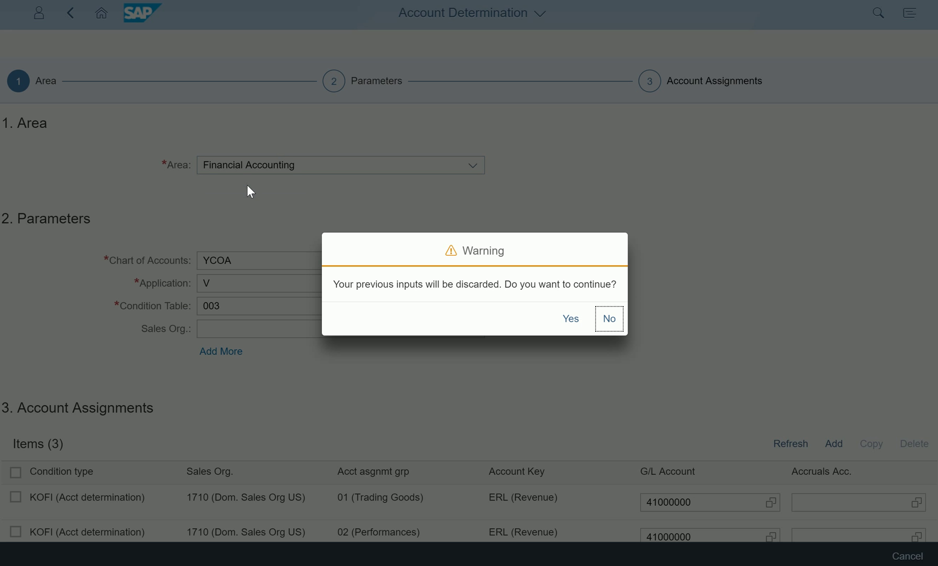
{"action": "left_click", "coordinate": [580, 321]}
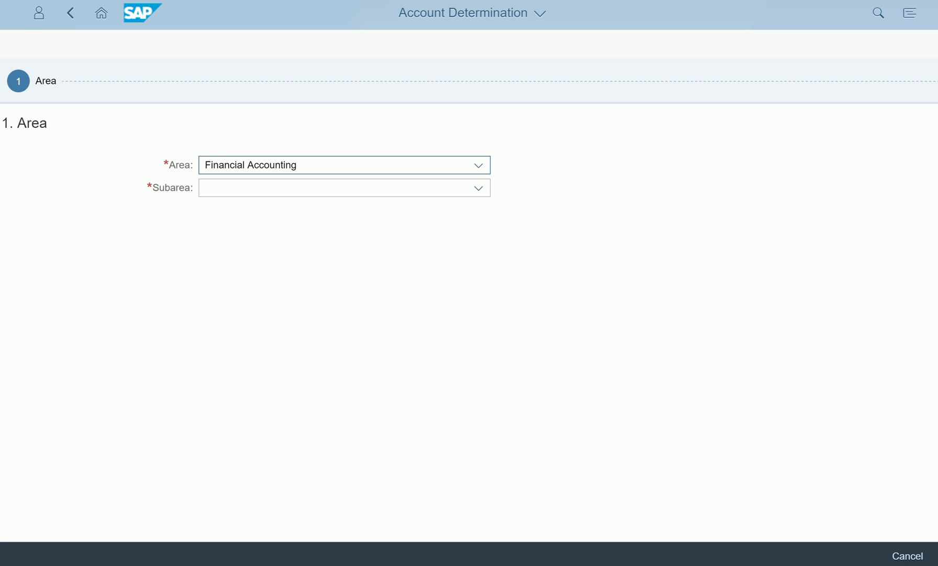
- Return to the launchpad home page and relaunch the Account Determination tile
{"action": "left_click", "coordinate": [71, 13]}
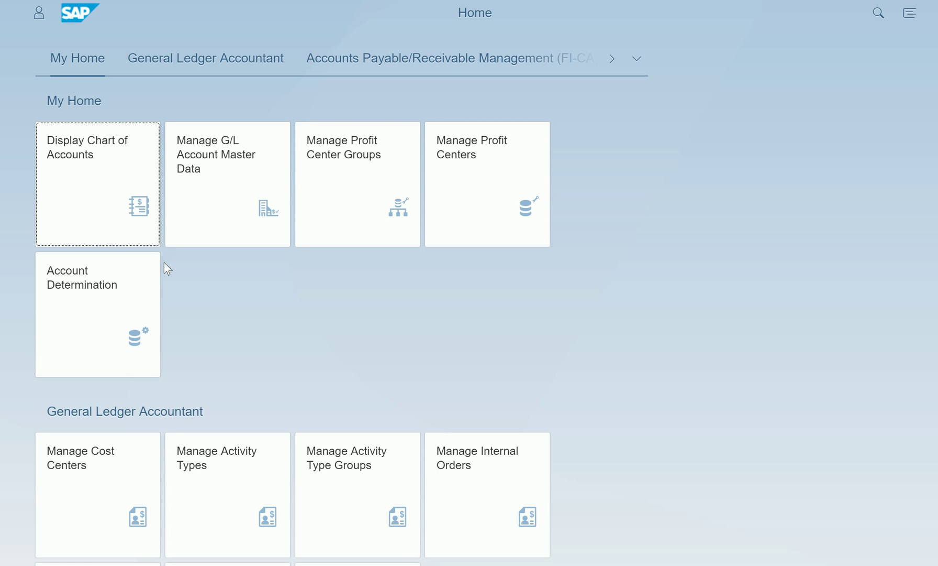
{"action": "left_click", "coordinate": [120, 317]}
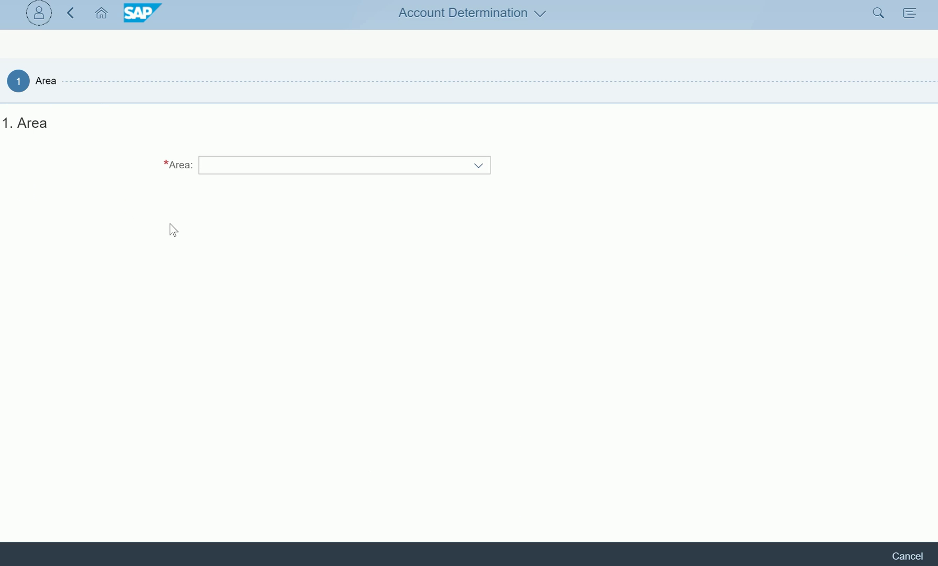
- Choose Financial Accounting as the Area in the fresh Account Determination app
{"action": "left_click", "coordinate": [366, 167]}
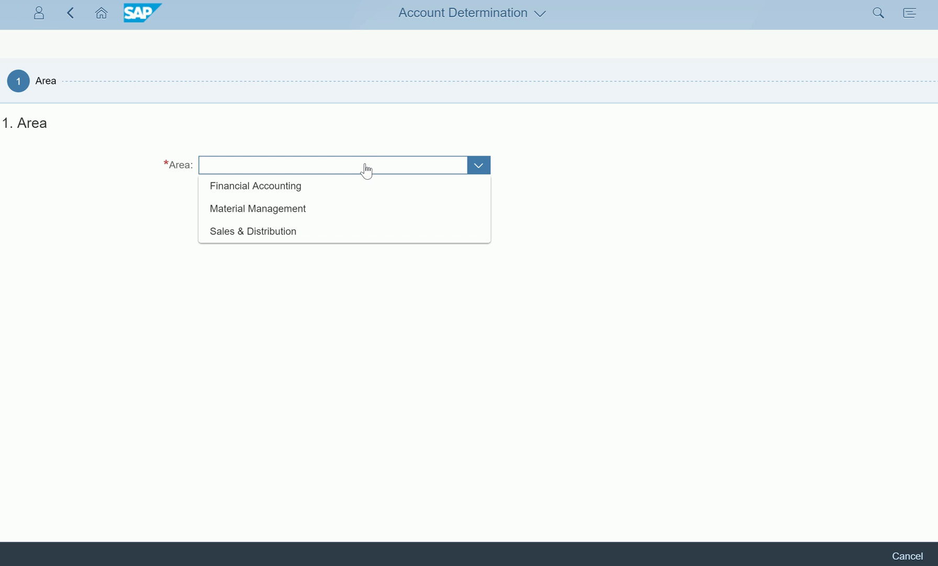
{"action": "left_click", "coordinate": [296, 195]}
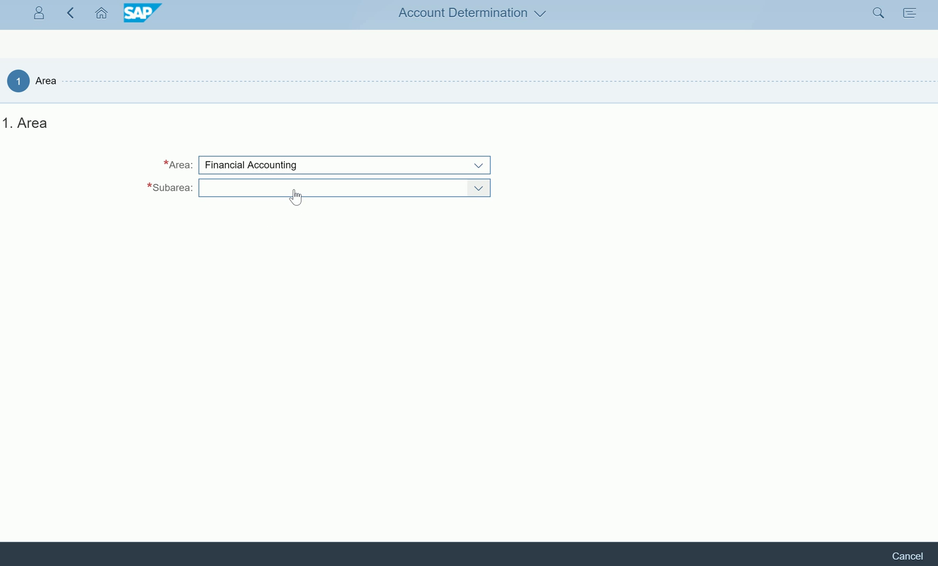